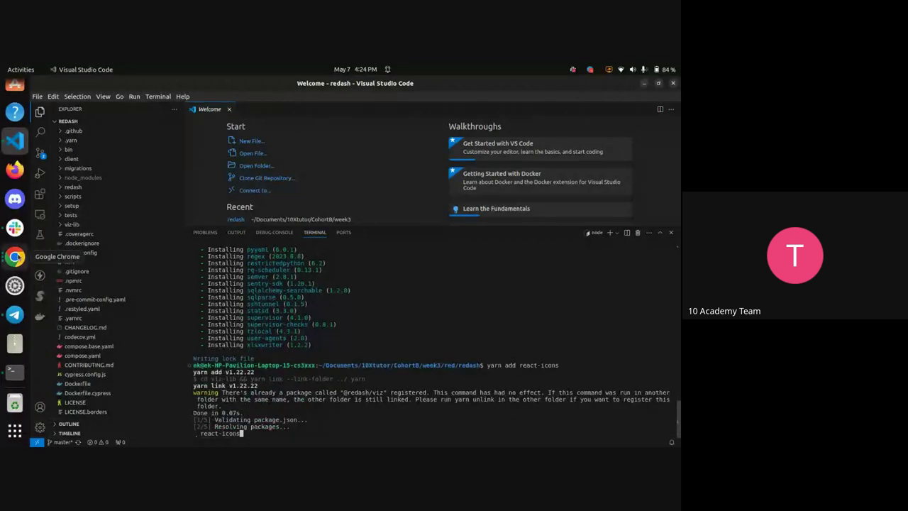
- Take the react-syntax-highlighter install command from the plugin README and run "yarn add react-syntax-highlighter" in the VS Code terminal
left_click(15, 257)
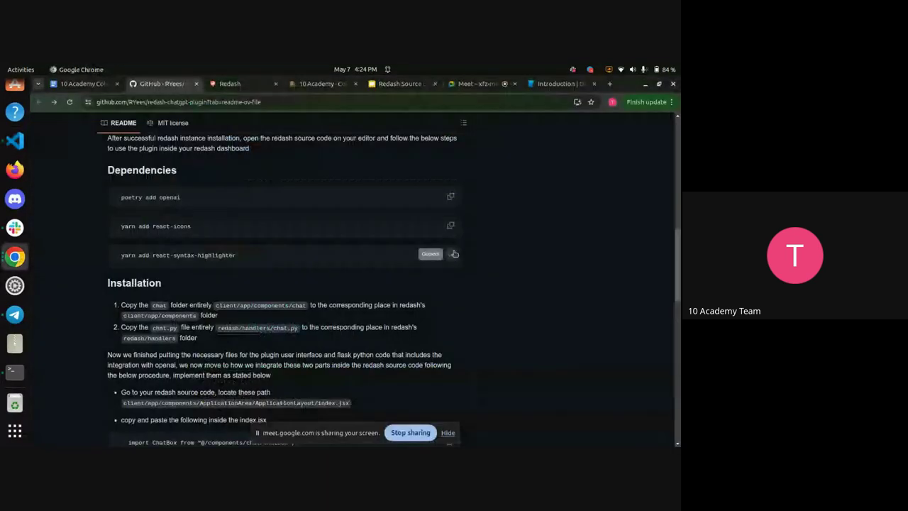
left_click(14, 140)
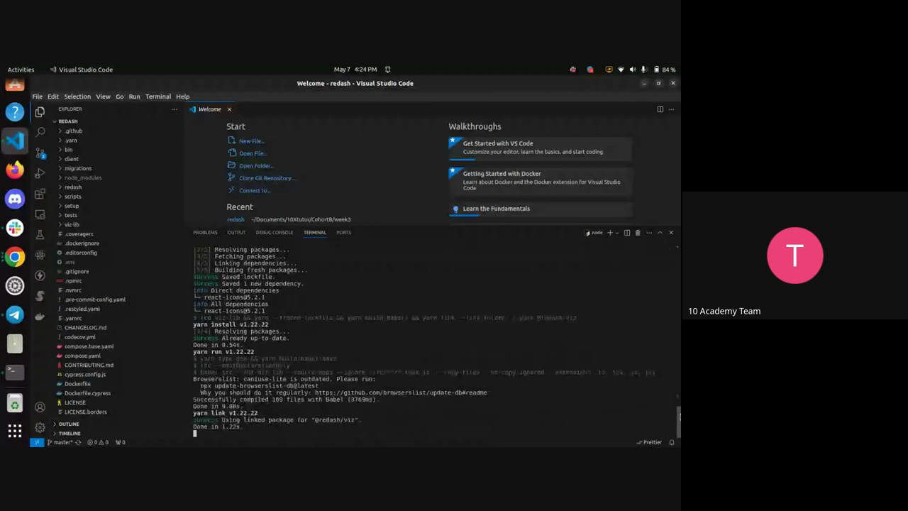
right_click(489, 428)
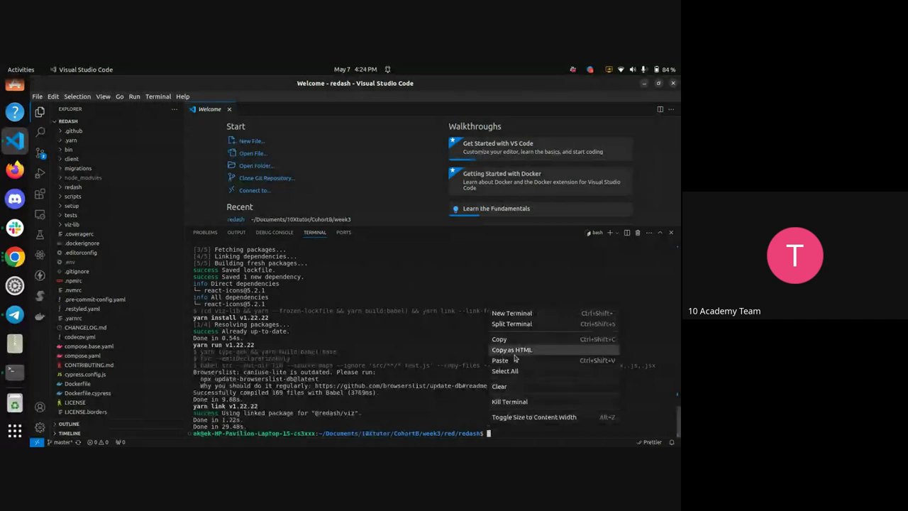
left_click(512, 363)
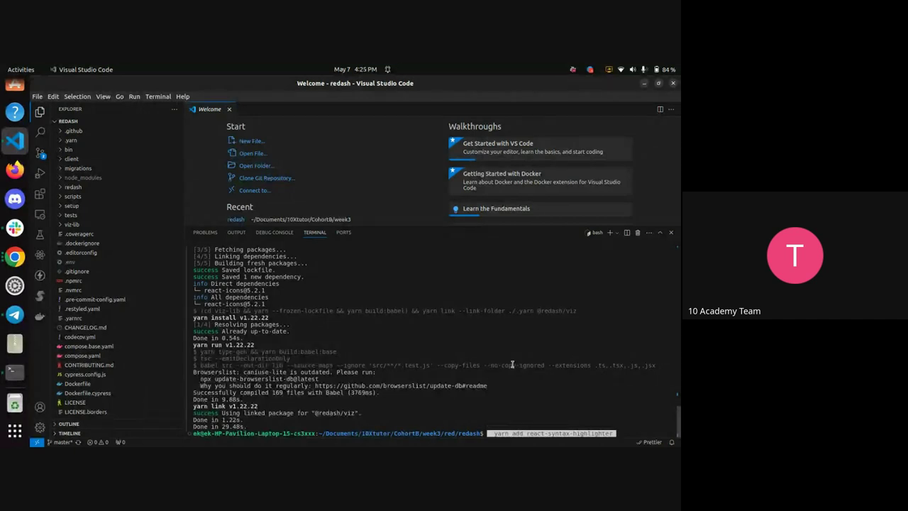
key("Left")
key("Left")
key("Left")
key("Left")
key("Left")
key("Left")
key("Left")
key("Left")
key("Left")
key("Left")
key("Left")
key("Left")
key("Left")
key("Left")
key("Left")
key("Left")
key("Left")
key("Left")
key("Left")
key("Left")
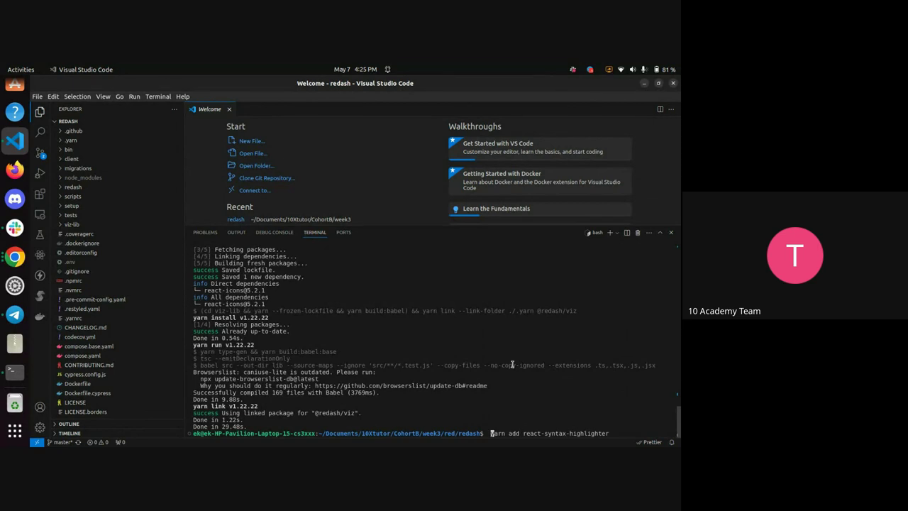
key("Return")
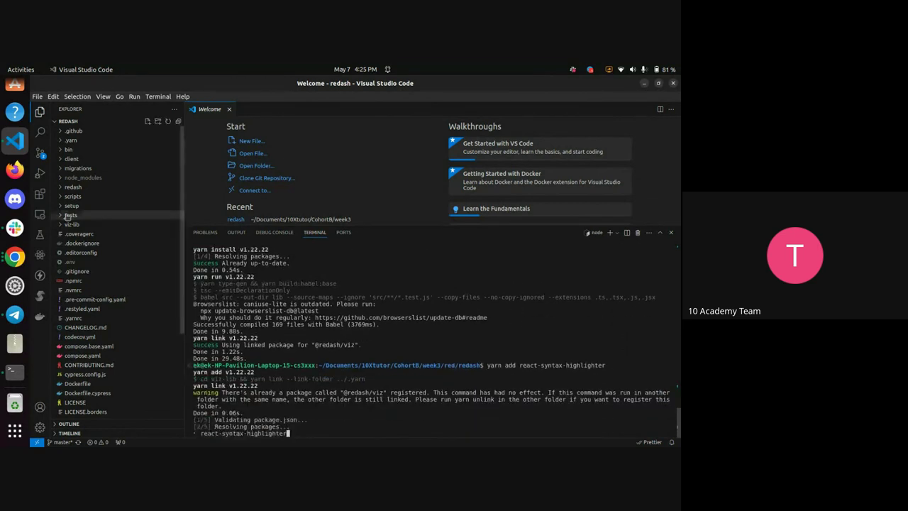
- Switch to the file manager and open the redash-chatgpt-plugin folder in Documents/10Xtutor/CohortB/week3
scroll(18, 97, "up", 3)
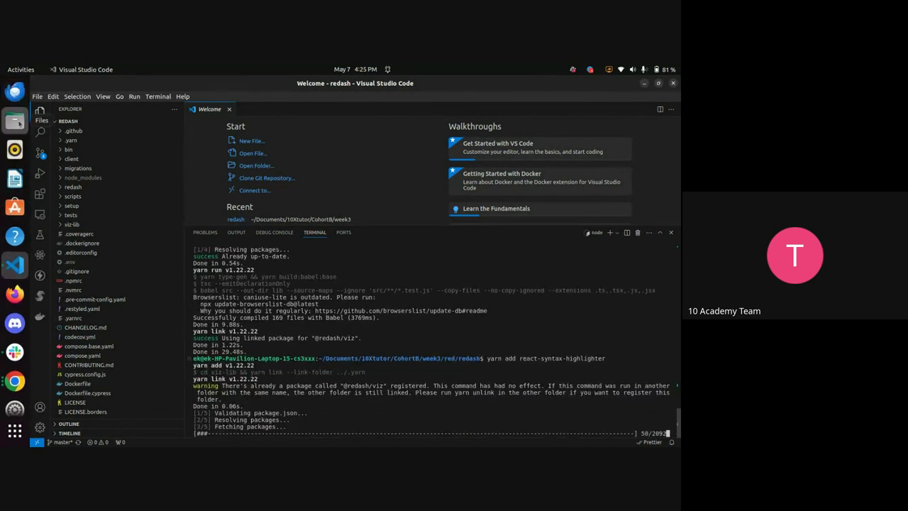
left_click(16, 121)
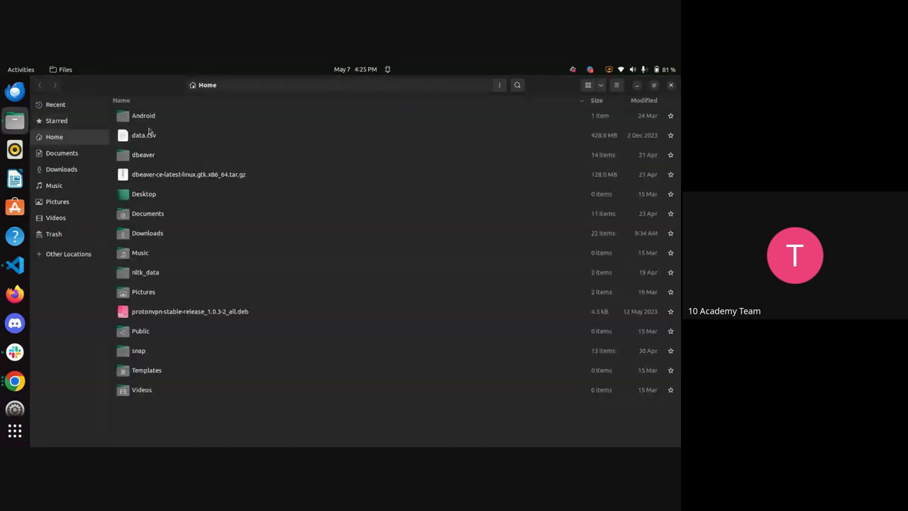
left_click(85, 155)
double_click(171, 115)
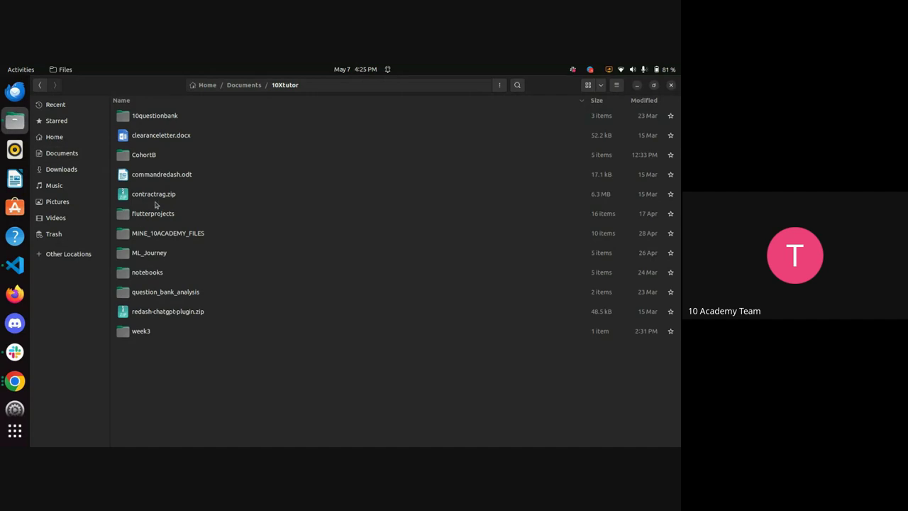
double_click(182, 160)
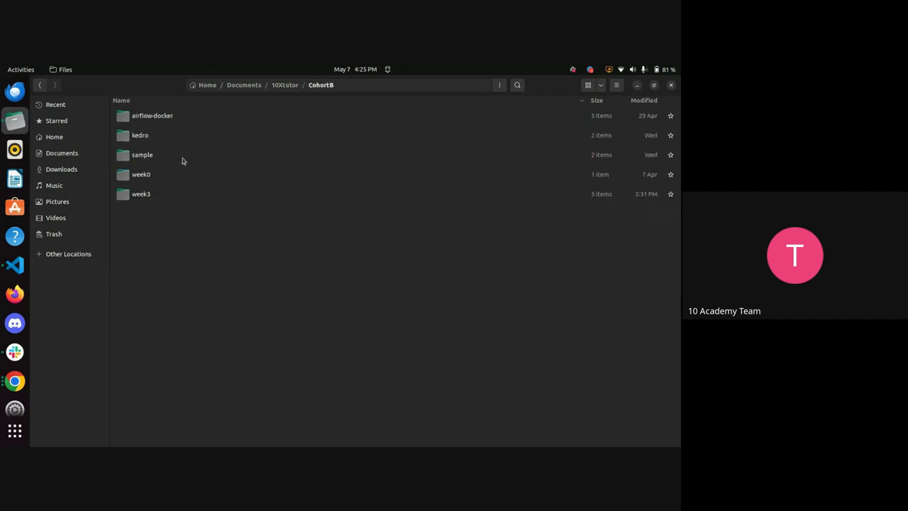
double_click(165, 195)
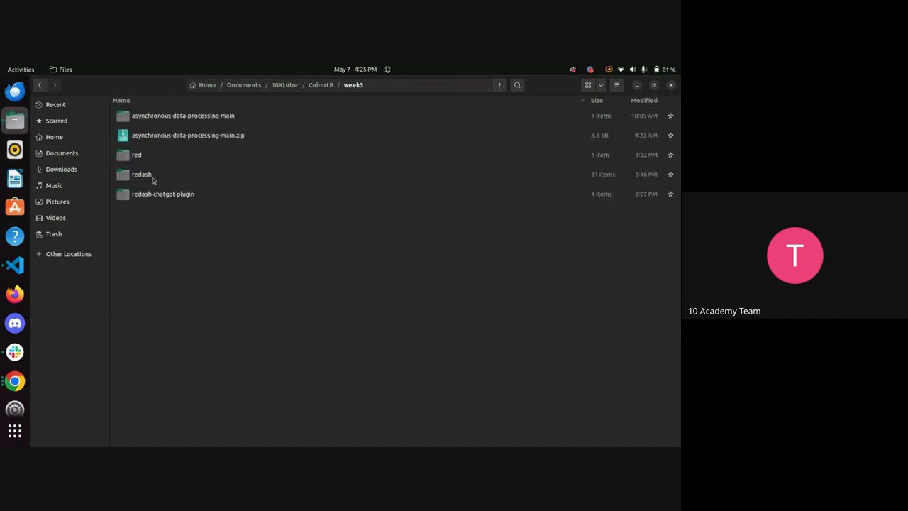
double_click(187, 202)
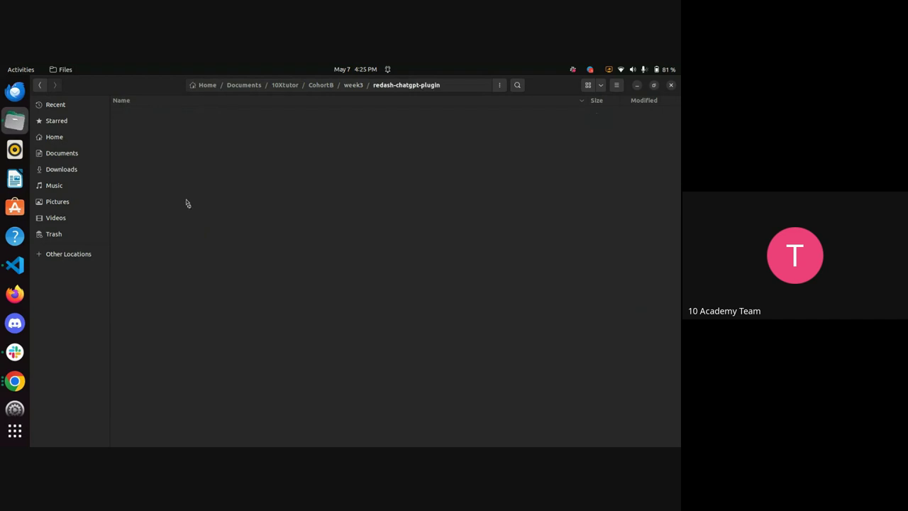
- Copy the chat folder from the plugin's client/app/components directory
left_click(243, 121)
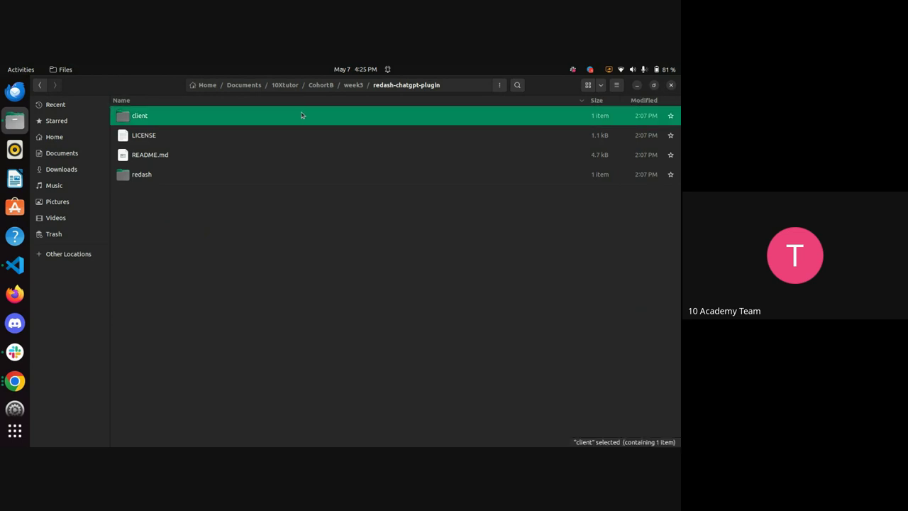
double_click(187, 119)
double_click(187, 119)
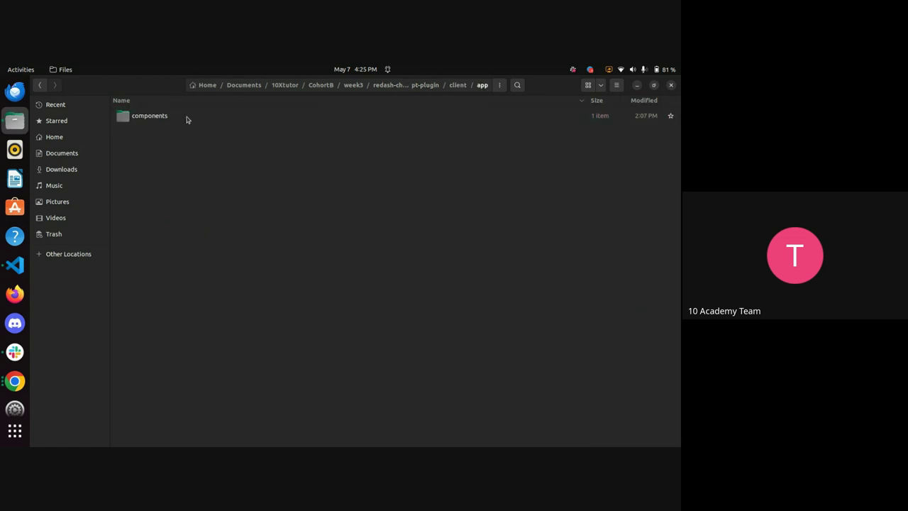
double_click(187, 119)
left_click(186, 119)
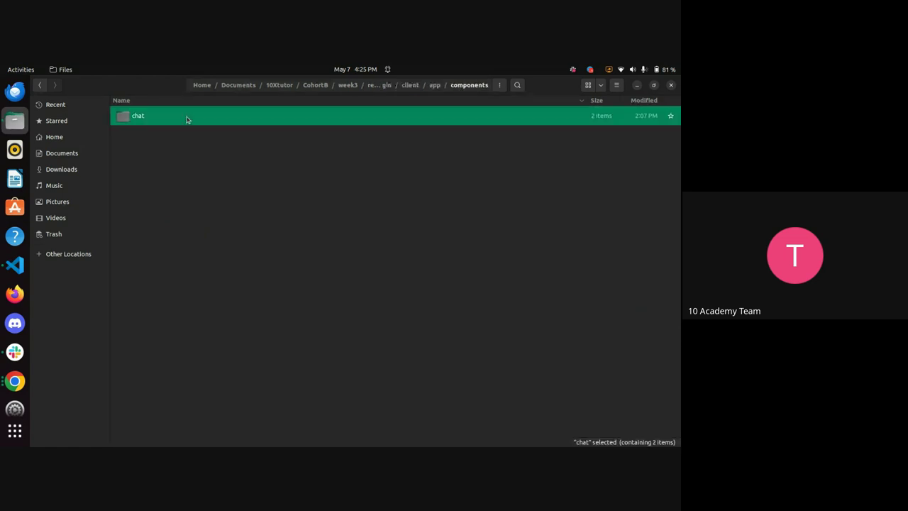
right_click(186, 119)
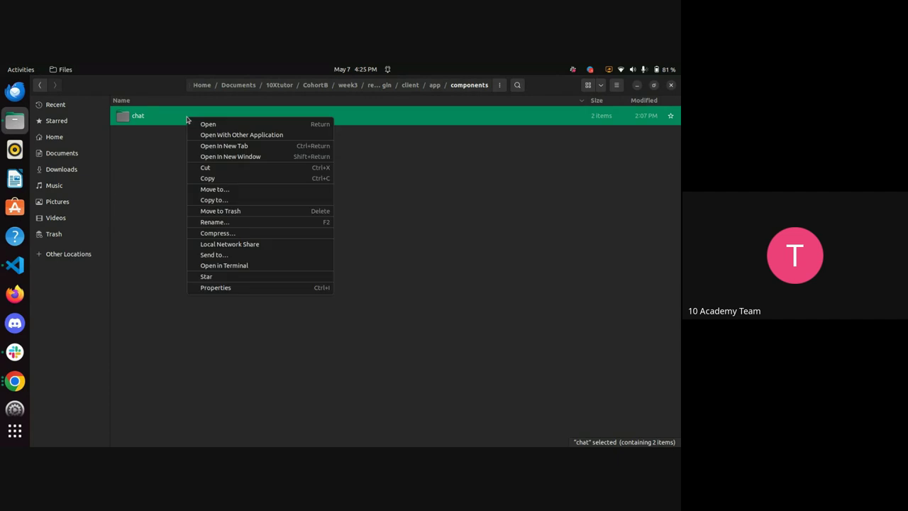
left_click(208, 179)
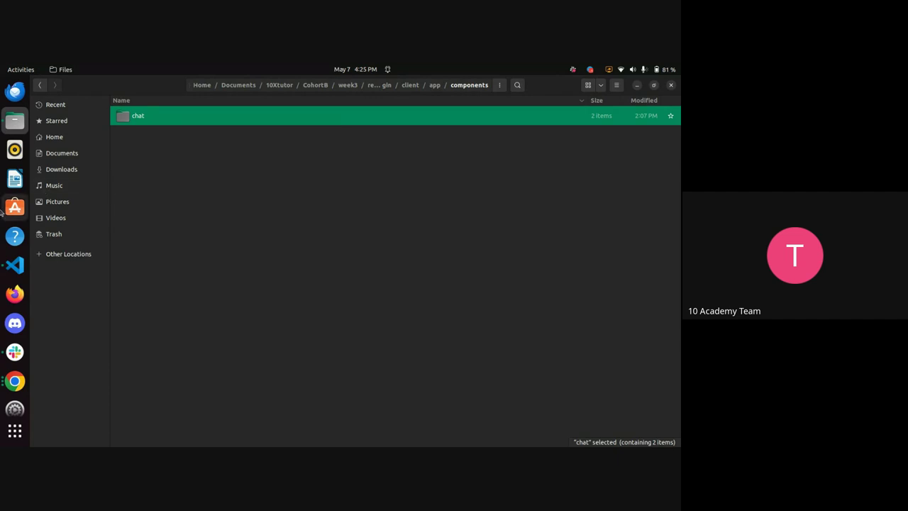
- Check the README's installation instructions in Chrome, then expand client/app/components in the VS Code project tree
left_click(23, 382)
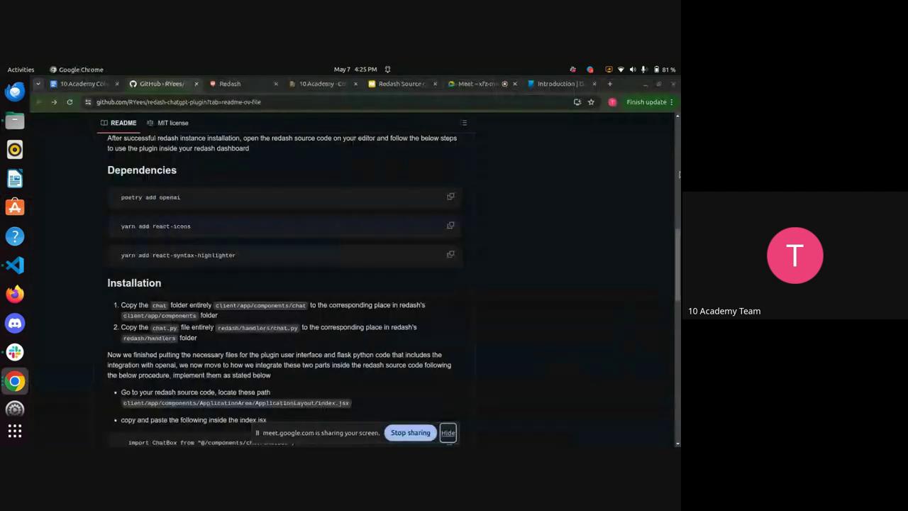
left_click_drag(678, 263, 679, 291)
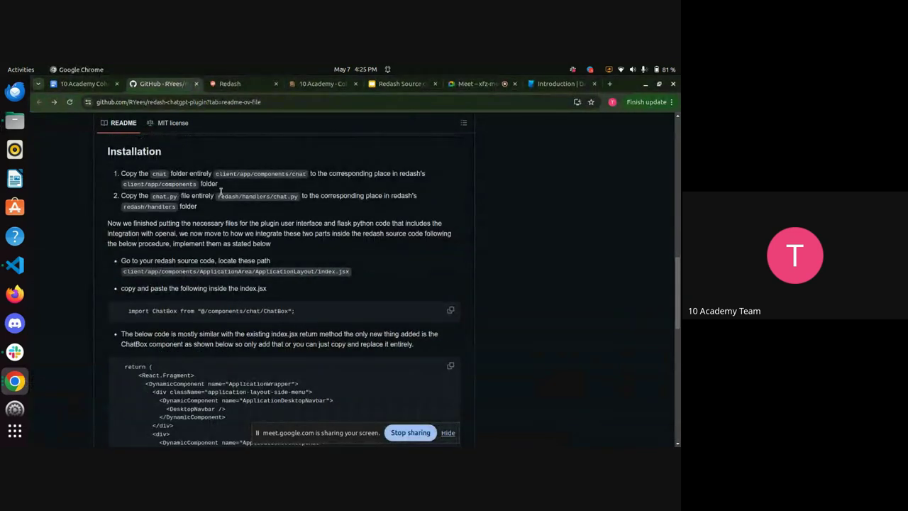
left_click_drag(678, 290, 678, 269)
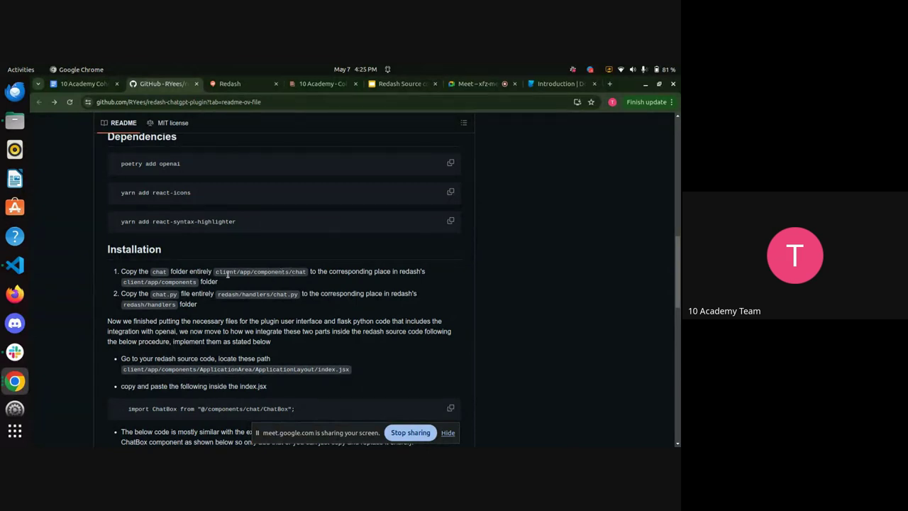
left_click(11, 270)
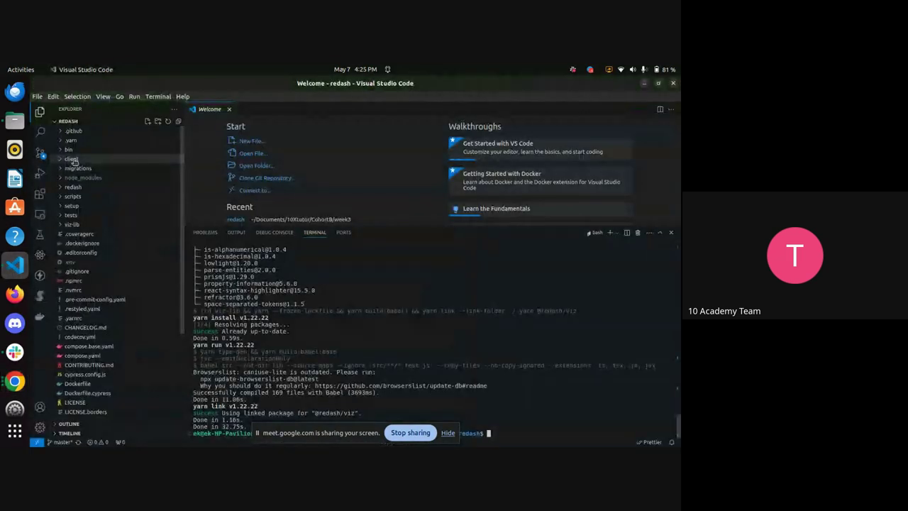
left_click(75, 160)
left_click(73, 169)
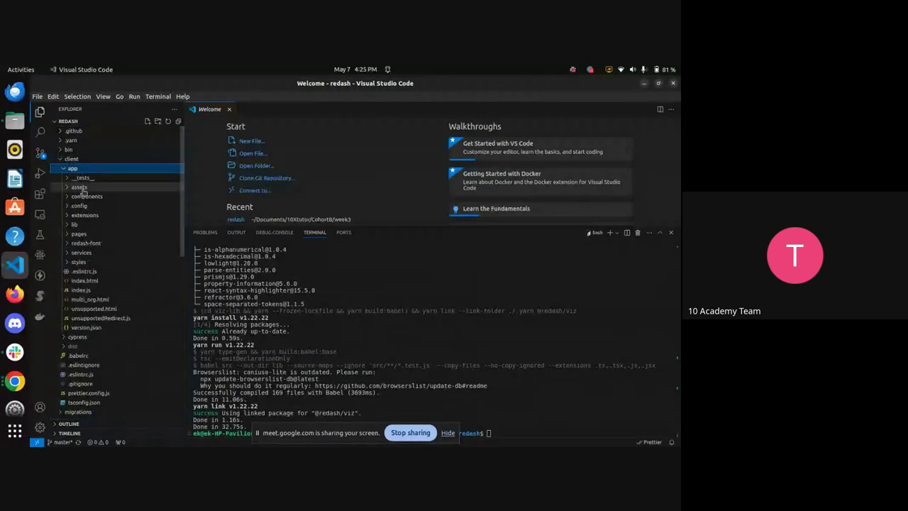
left_click(86, 197)
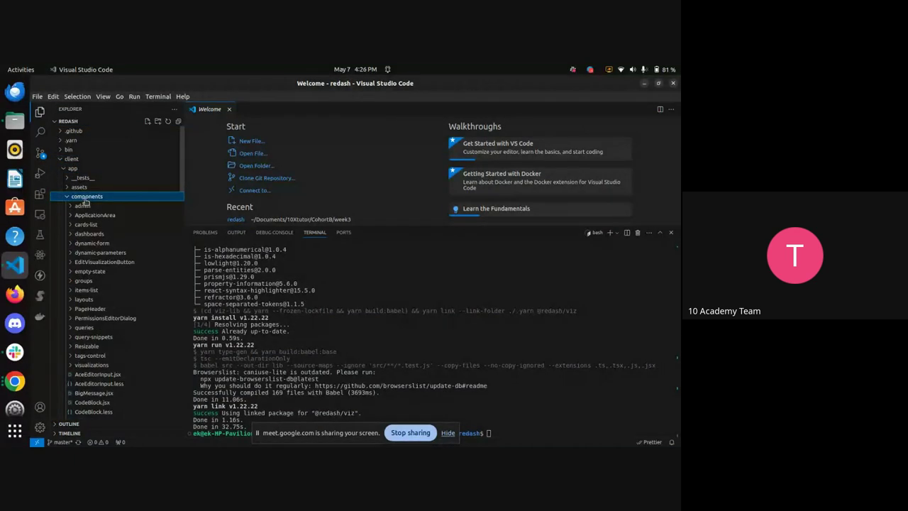
- Try to paste the copied chat folder into the components folder of the VS Code project tree
right_click(83, 204)
left_click(103, 309)
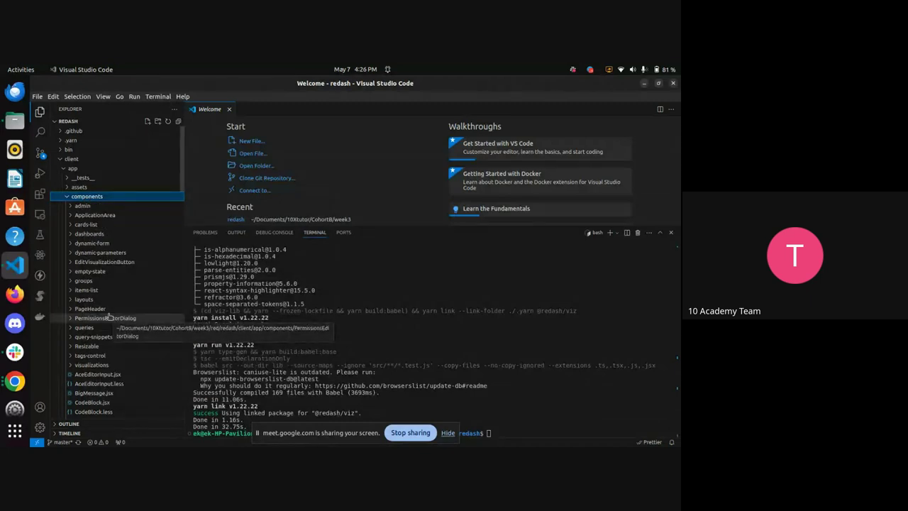
right_click(121, 203)
left_click(152, 229)
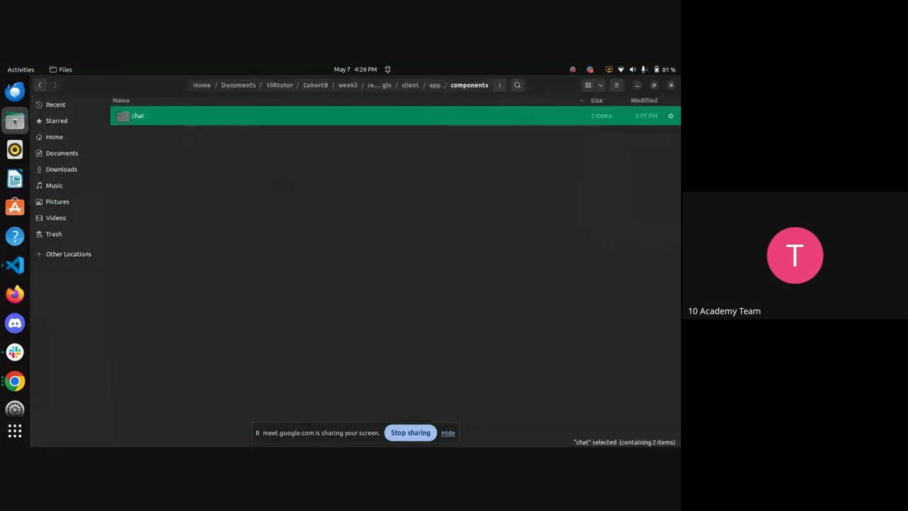
- Copy the plugin's chat folder again in the file manager and retry pasting it into components in VS Code
right_click(202, 123)
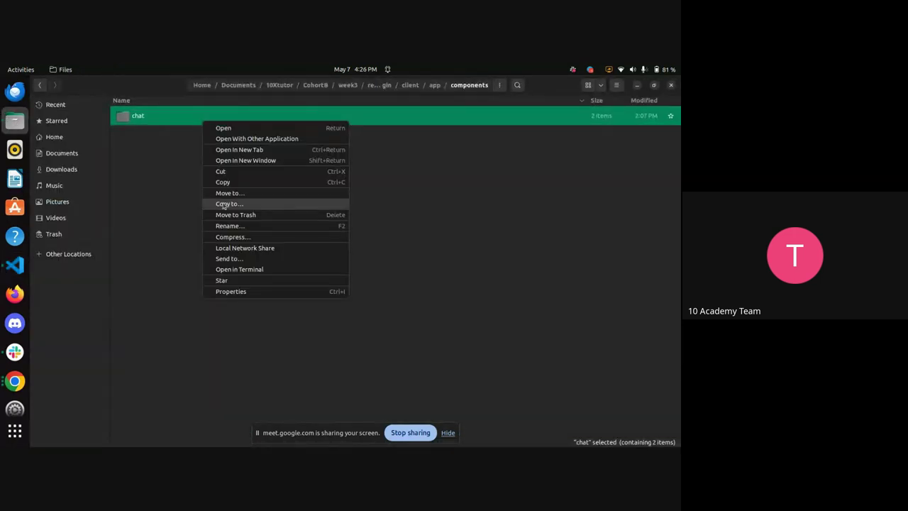
left_click(248, 183)
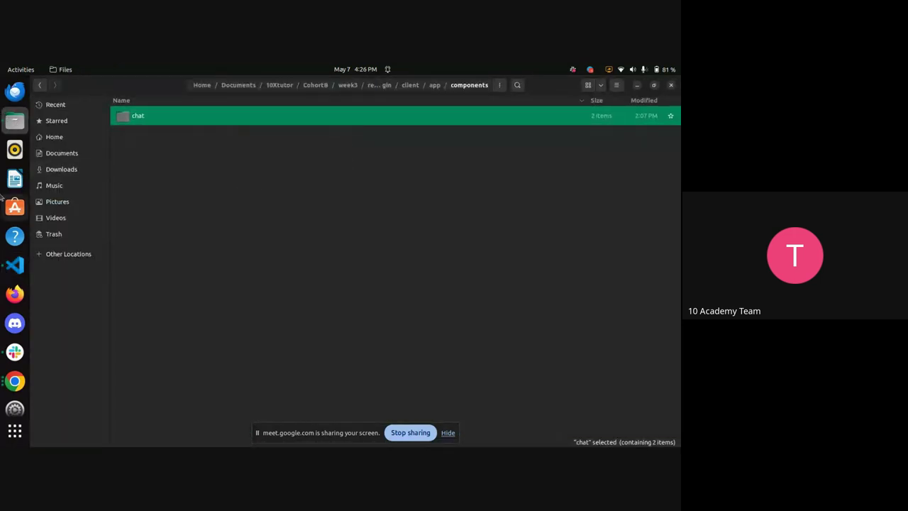
left_click(15, 264)
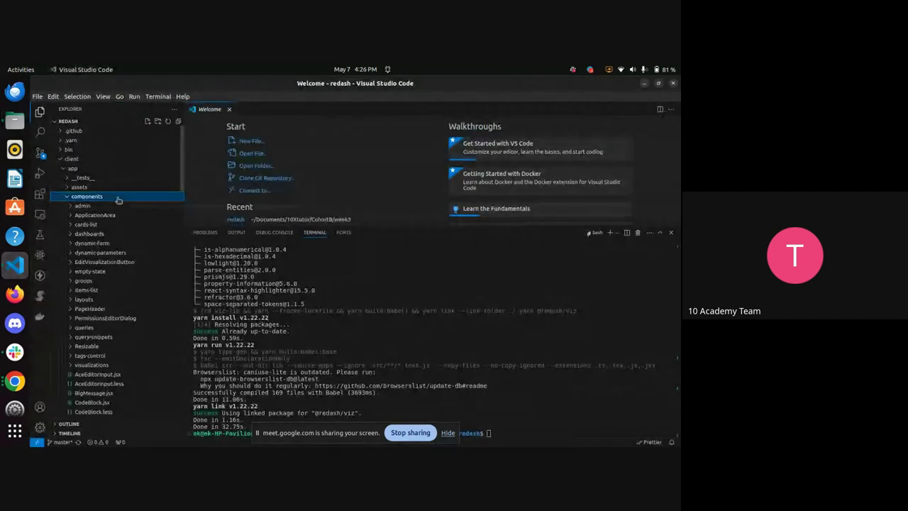
right_click(117, 199)
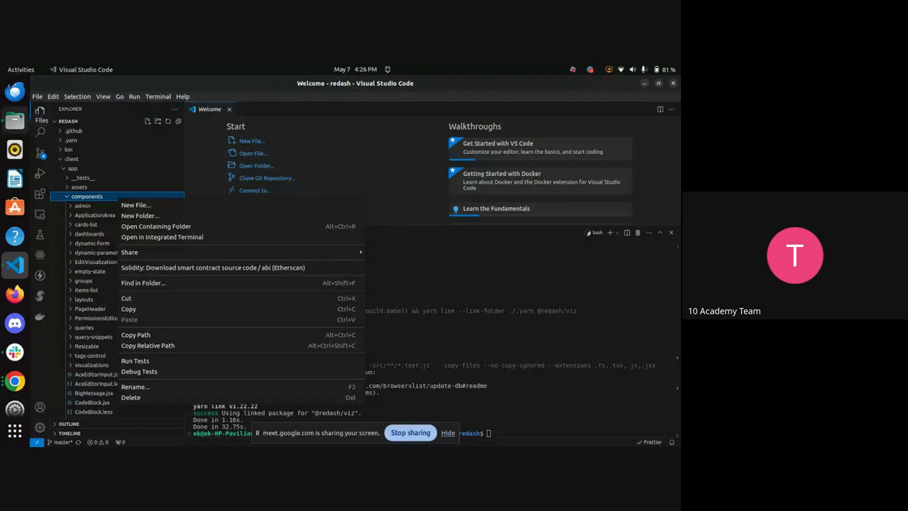
- Return to the file manager and copy the plugin's chat folder once more
left_click(15, 120)
right_click(223, 116)
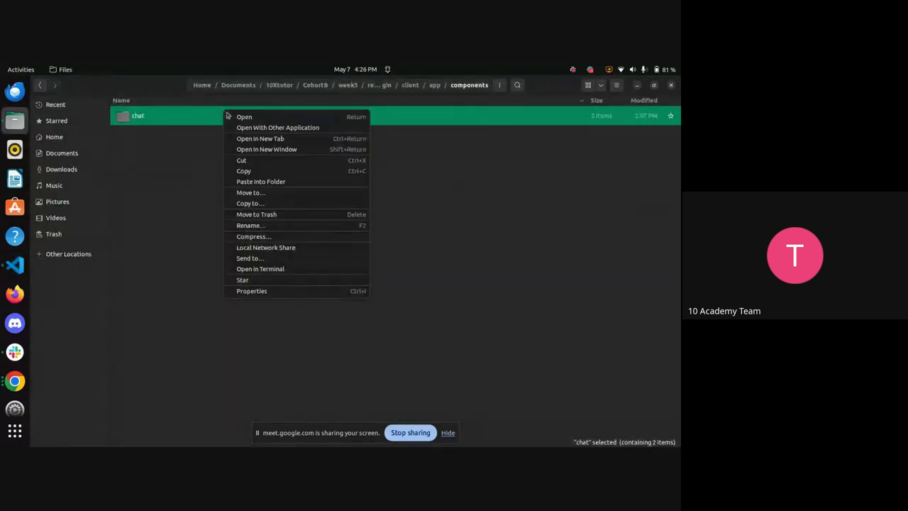
left_click(260, 173)
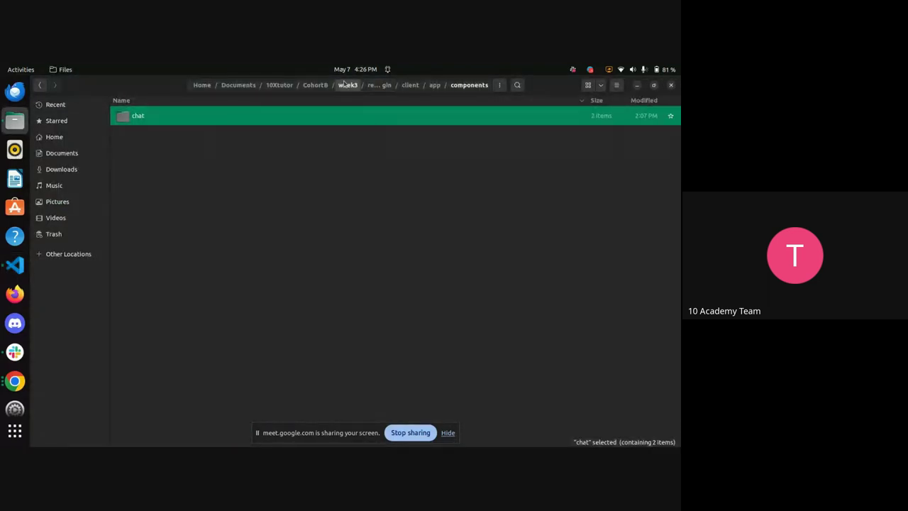
- Paste the copied chat folder into week3/red/redash/client/app/components in the file manager
left_click(379, 86)
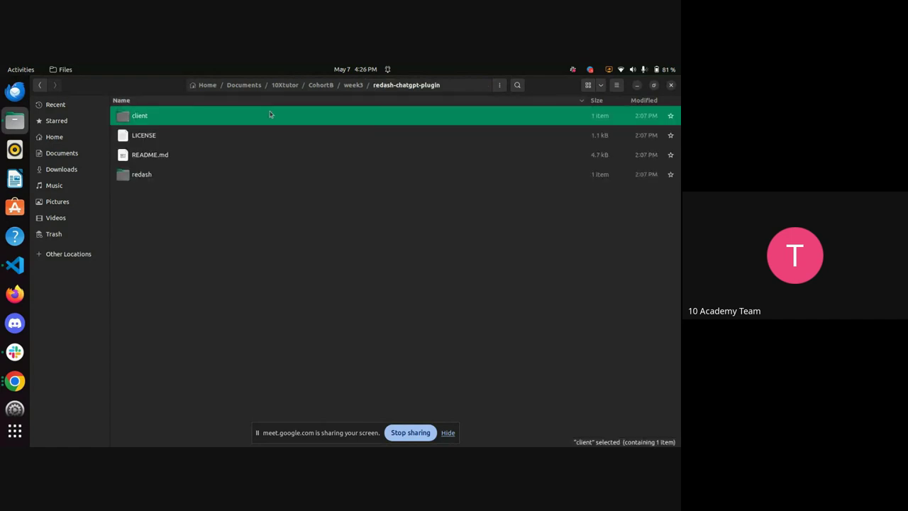
left_click(352, 85)
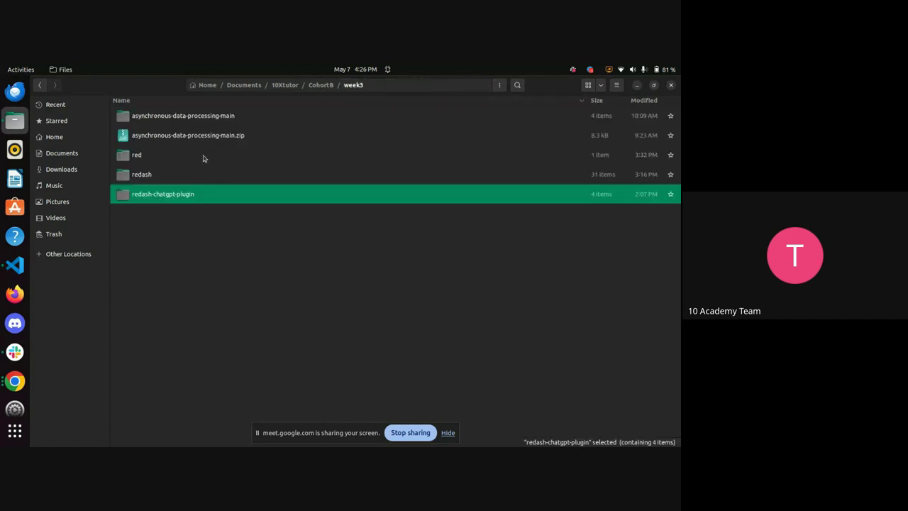
double_click(203, 156)
double_click(215, 115)
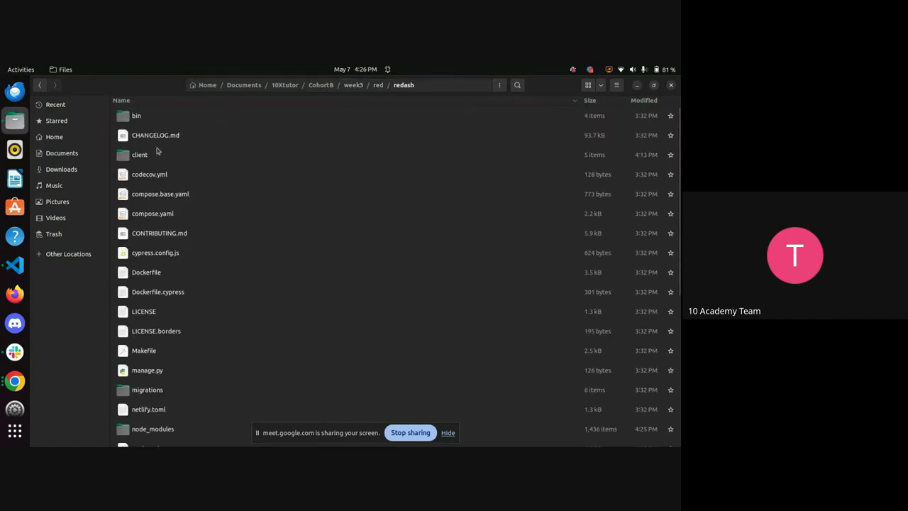
double_click(218, 160)
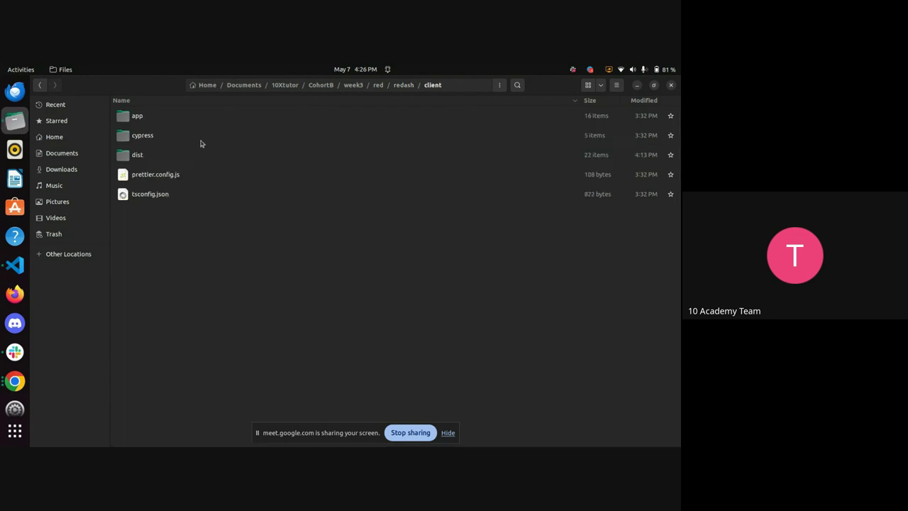
double_click(159, 119)
double_click(159, 138)
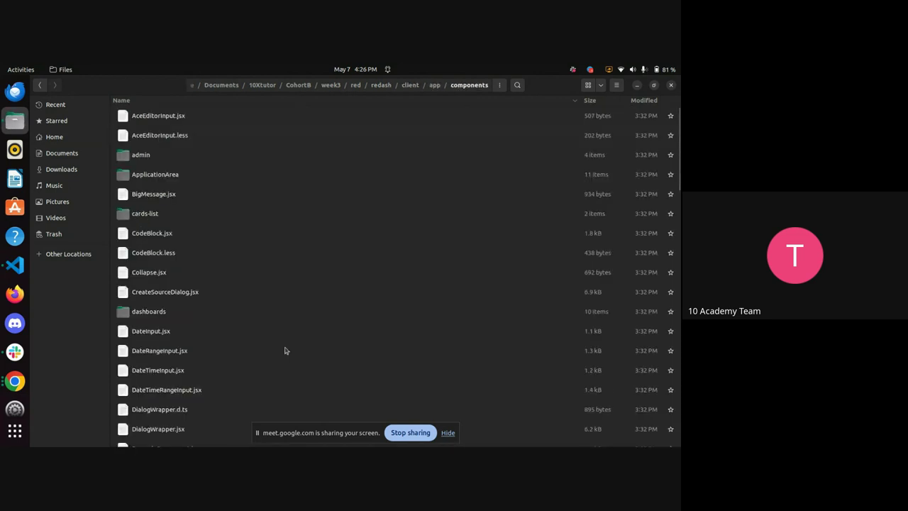
type("ch")
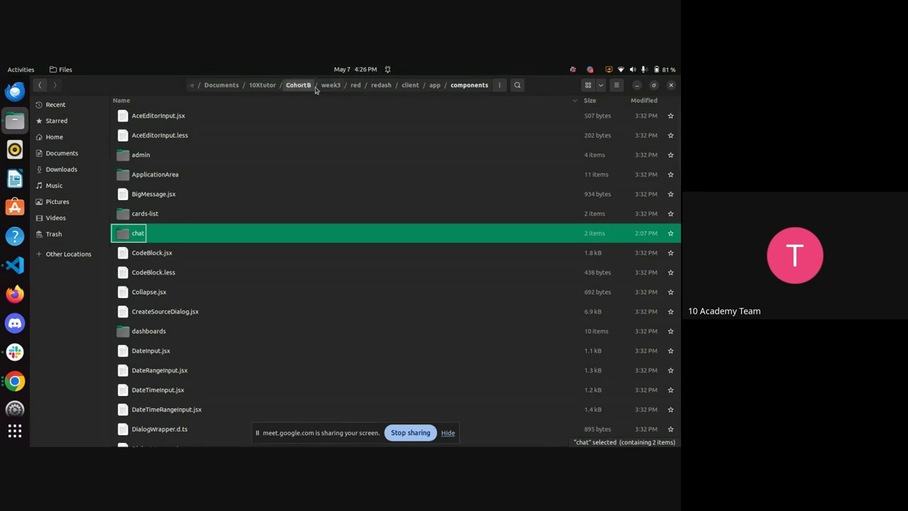
- Go to week3/redash-chatgpt-plugin/redash/handlers and copy the plugin's chat.py file
left_click(299, 85)
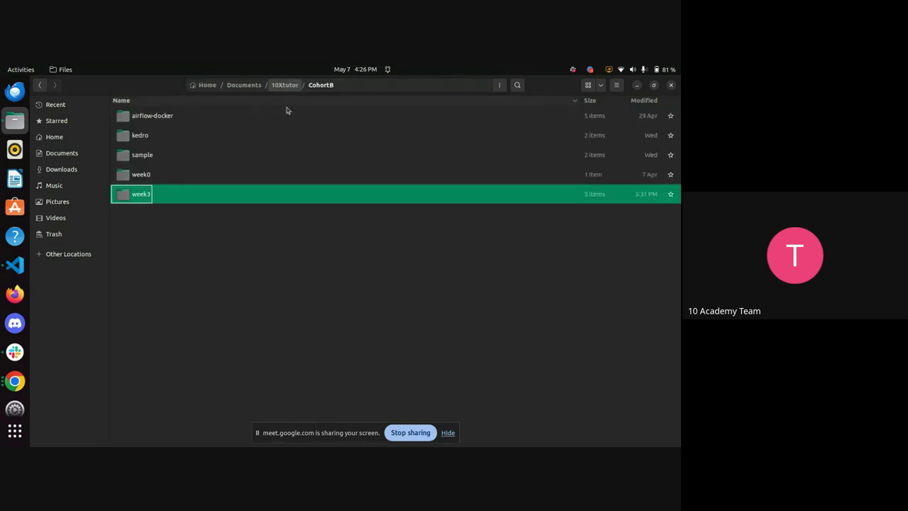
double_click(221, 190)
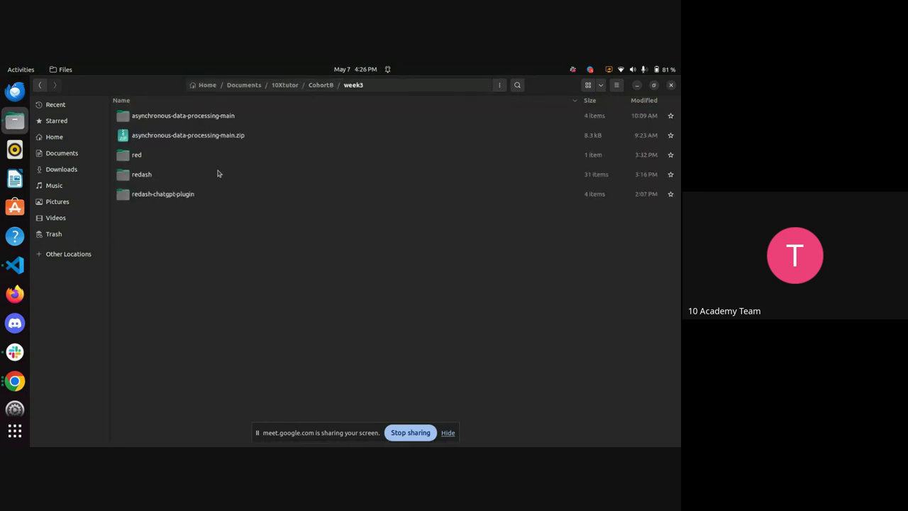
double_click(169, 154)
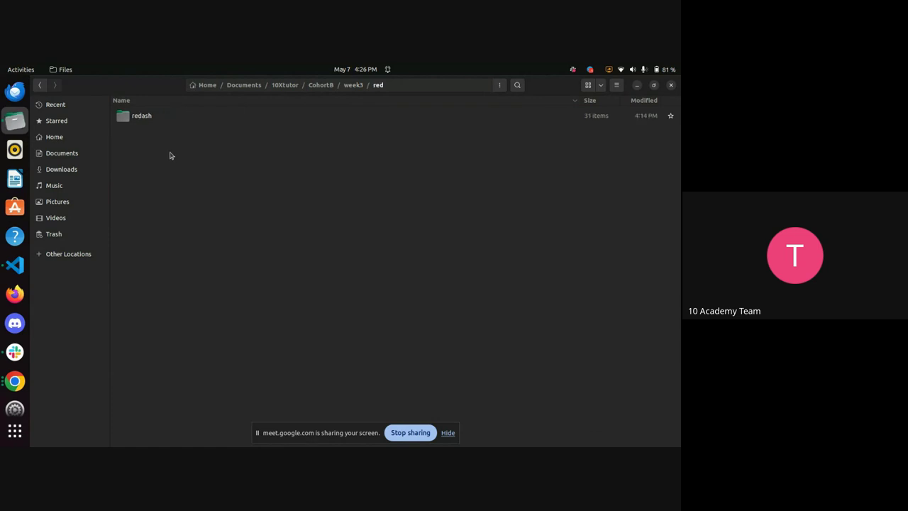
left_click(354, 85)
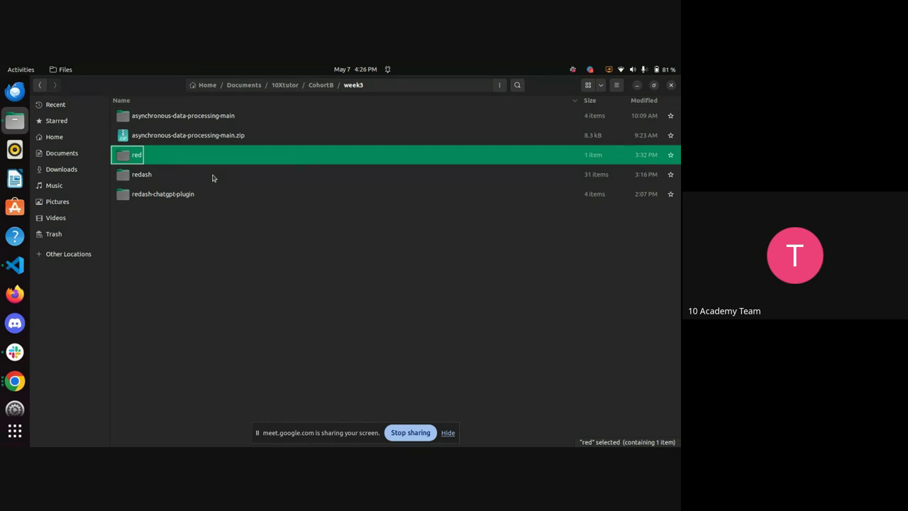
double_click(209, 195)
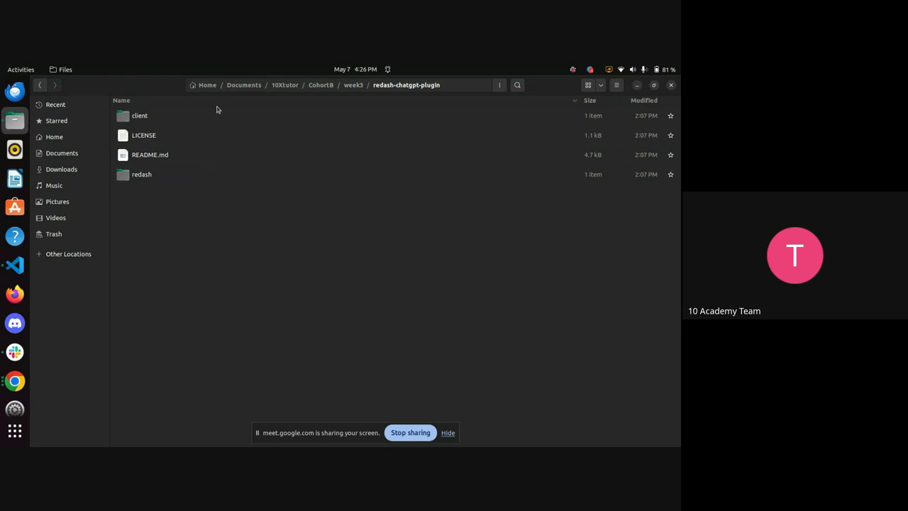
double_click(176, 175)
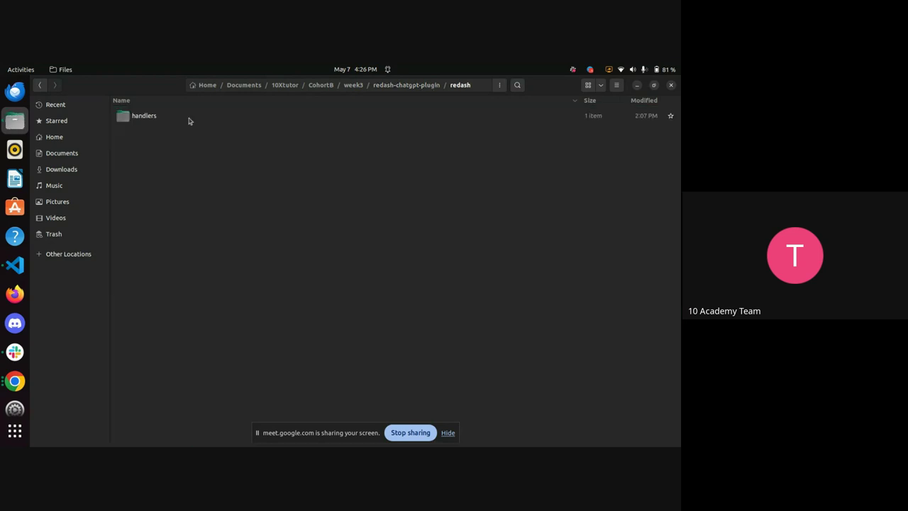
left_click(193, 115)
double_click(193, 115)
left_click(167, 124)
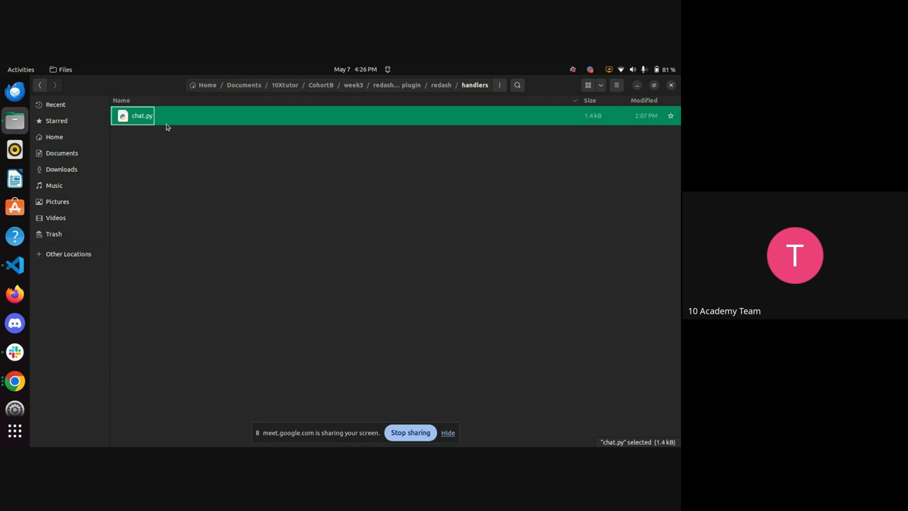
right_click(166, 127)
left_click(192, 166)
- Paste the copied chat.py file into week3/red/redash/redash/handlers
left_click(440, 86)
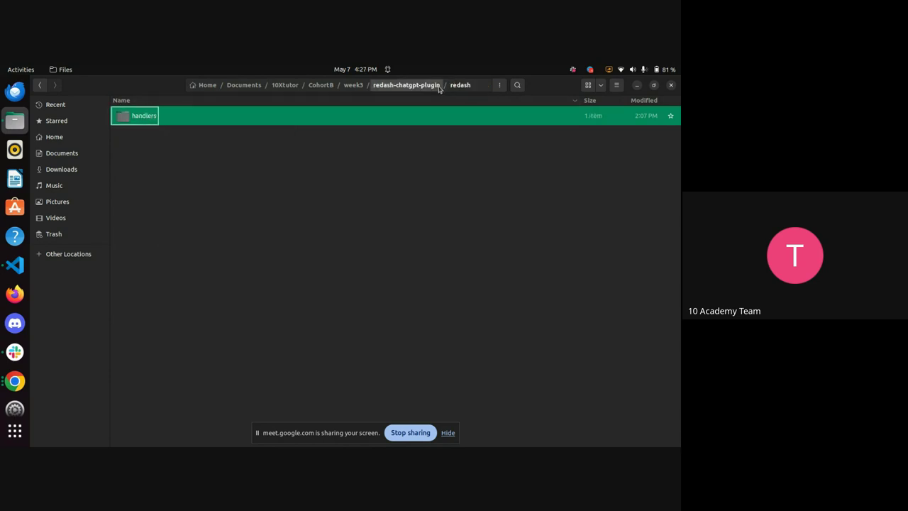
left_click(353, 85)
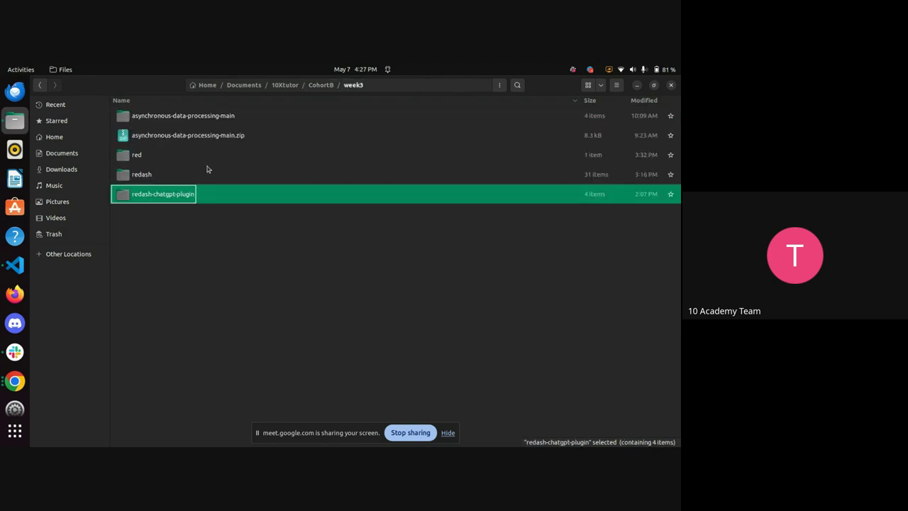
double_click(222, 155)
double_click(170, 116)
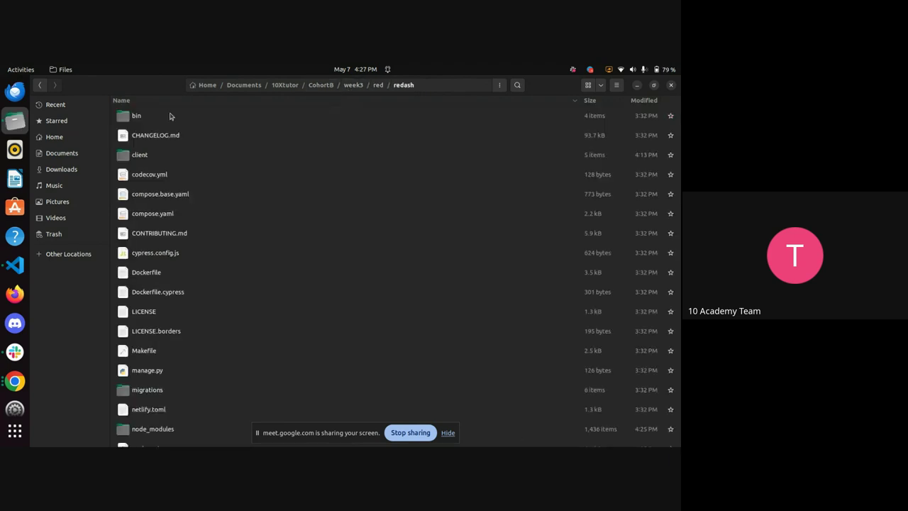
left_click(378, 85)
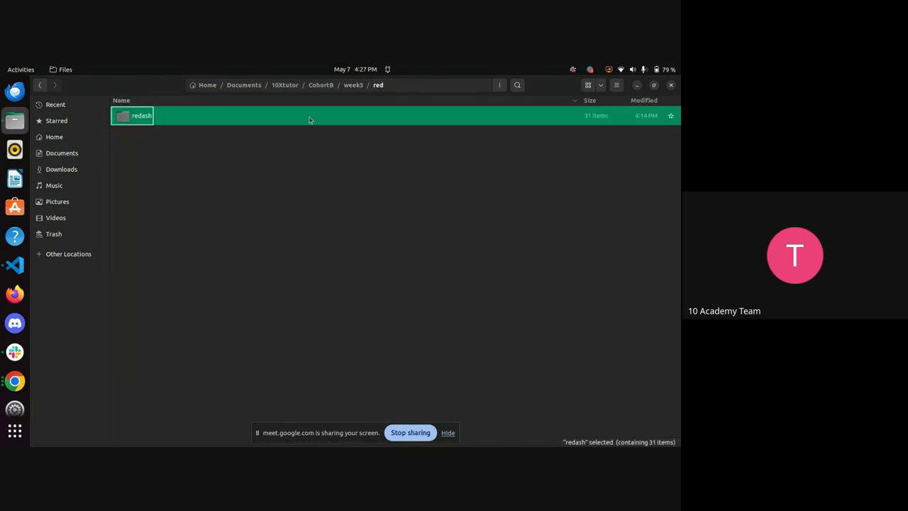
double_click(360, 119)
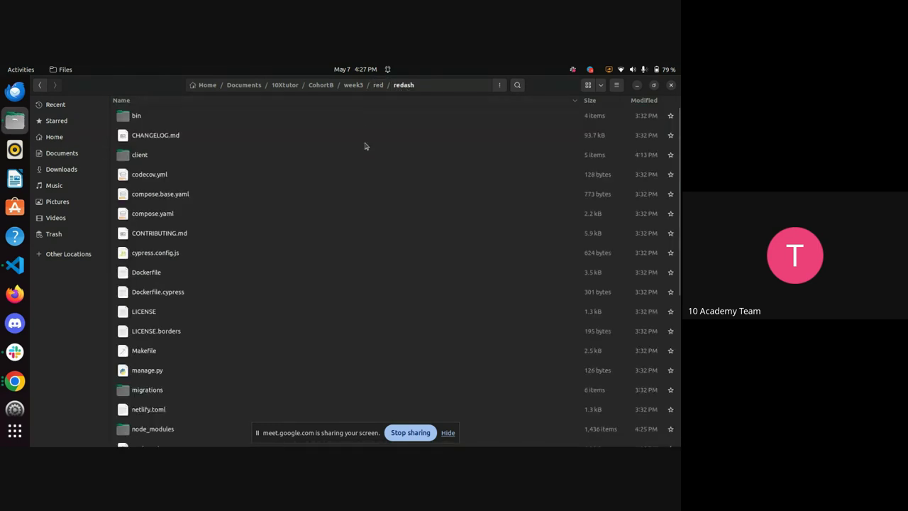
left_click_drag(675, 198, 676, 355)
double_click(174, 281)
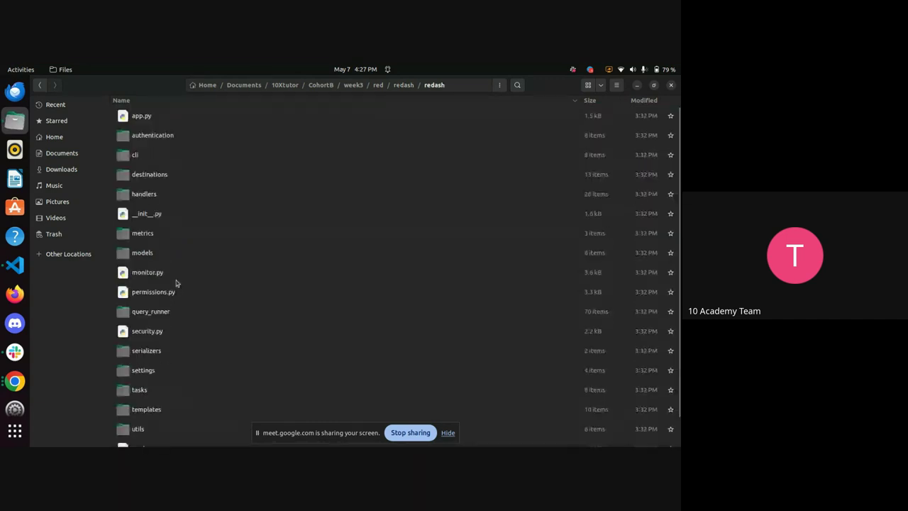
double_click(160, 199)
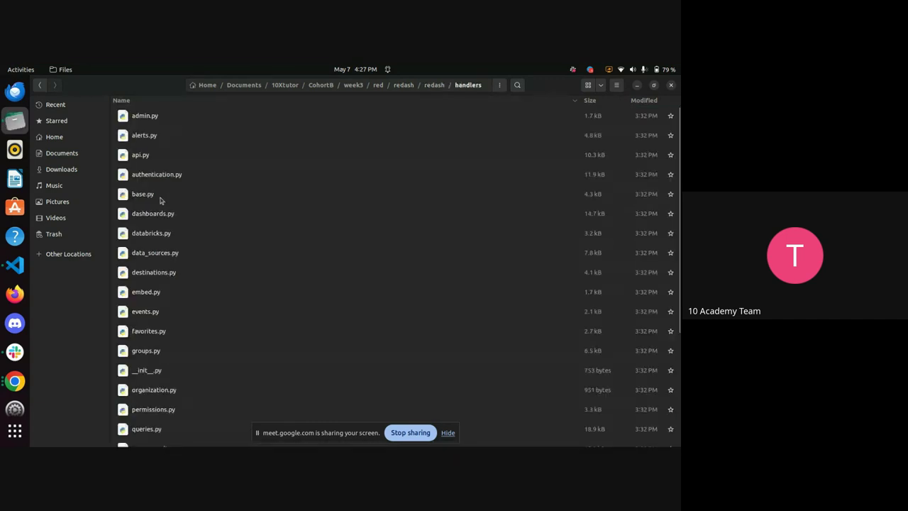
key("c")
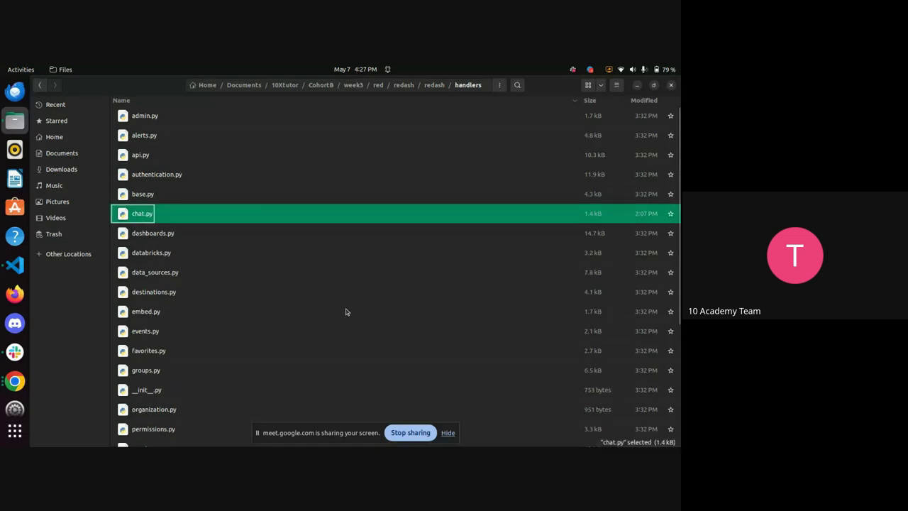
- Show hidden files in the week3/red/redash folder, locate its .git folder, and return to the red folder
left_click(378, 85)
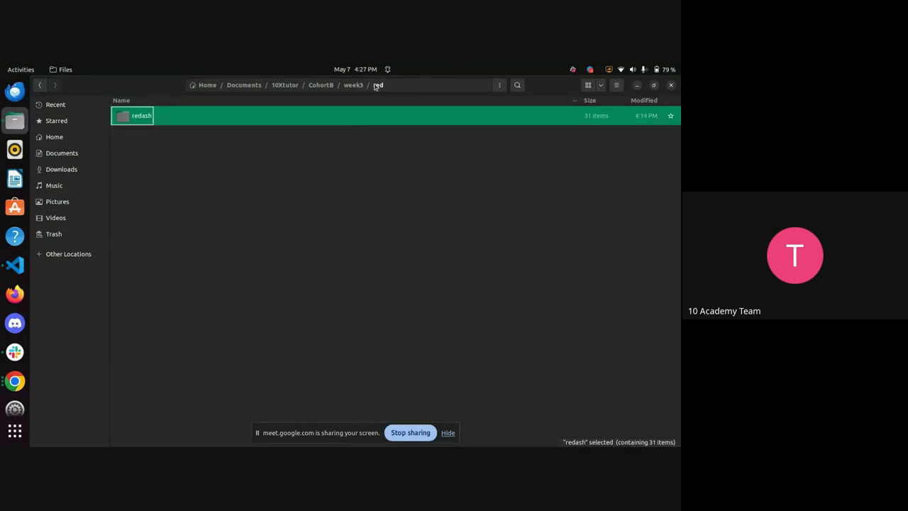
double_click(372, 119)
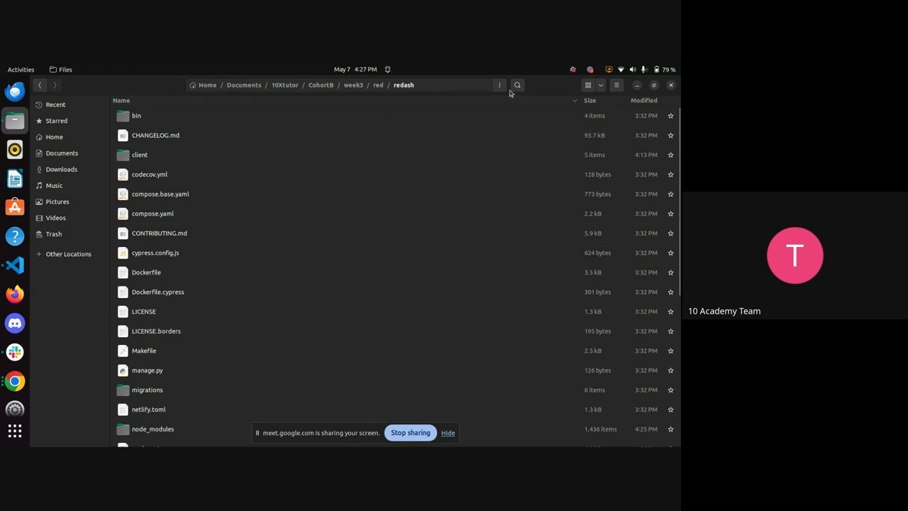
left_click(615, 85)
left_click(645, 156)
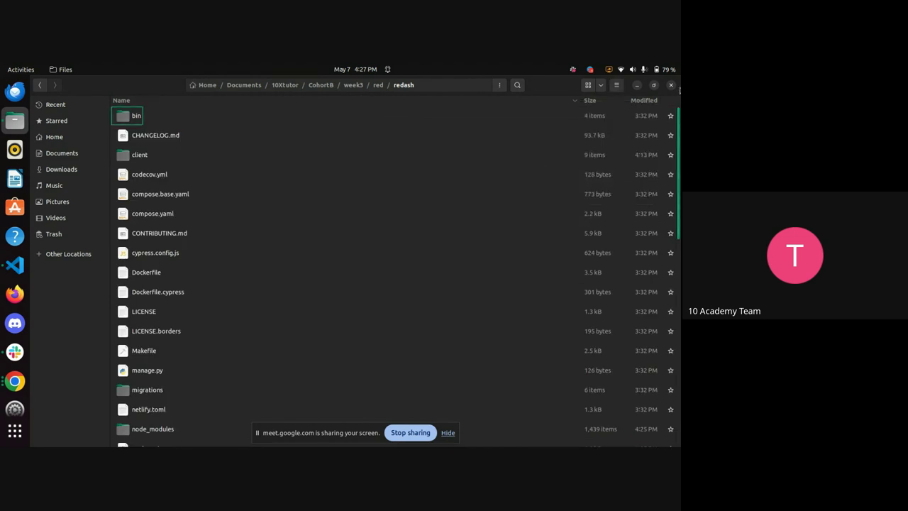
left_click_drag(679, 142, 678, 312)
left_click(149, 392)
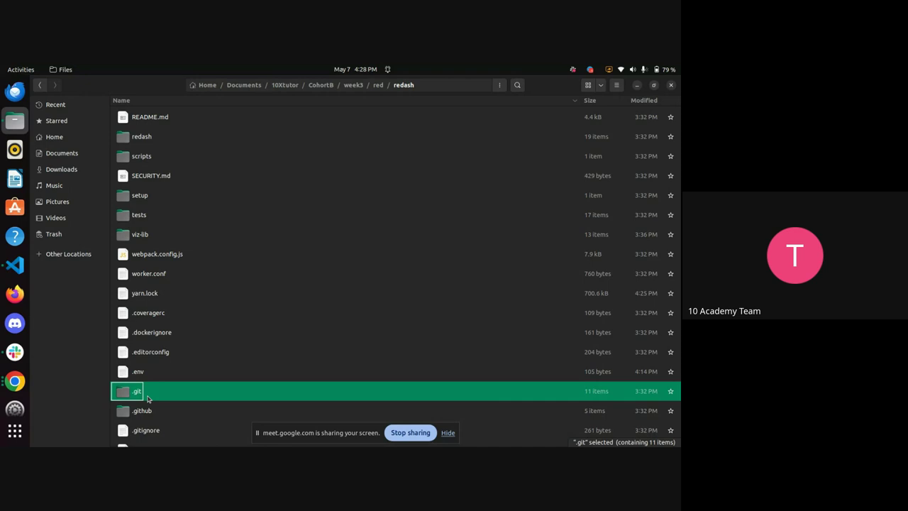
left_click(377, 86)
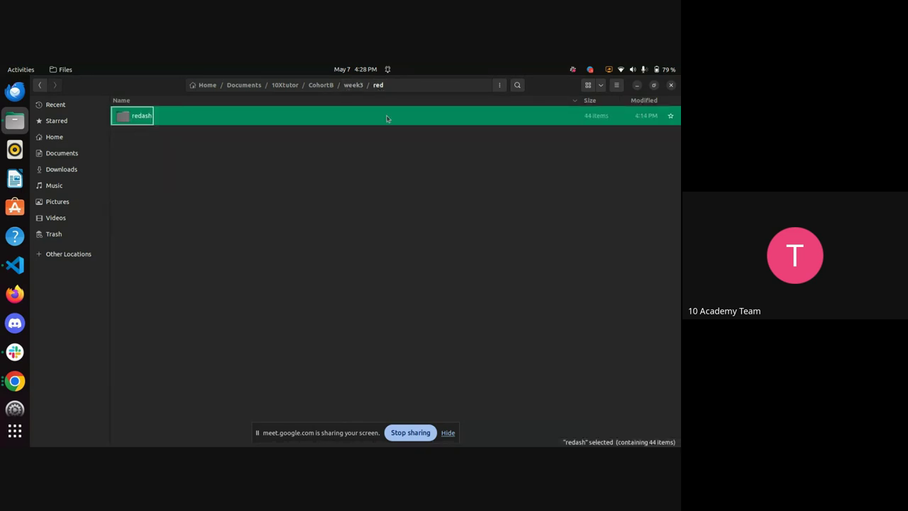
- Switch to the plugin's README in Chrome and copy the ChatBox import line given for index.jsx
left_click(15, 381)
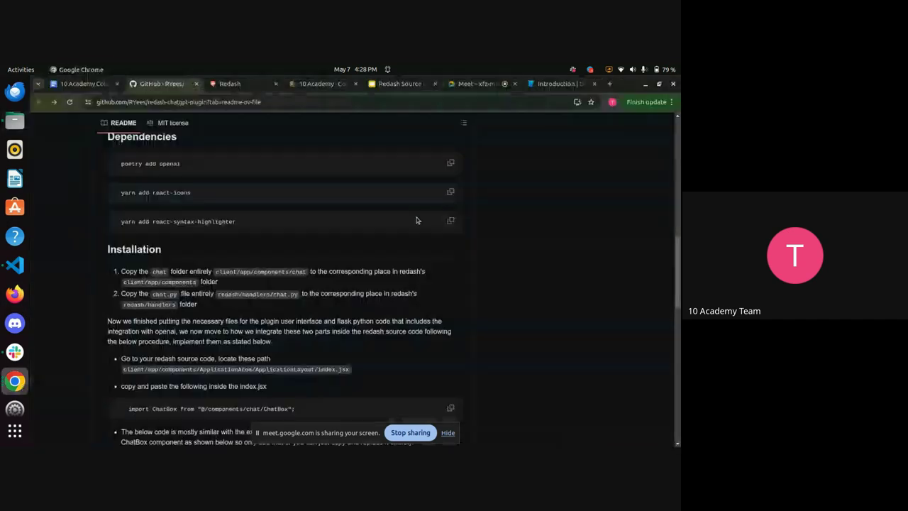
left_click_drag(679, 272, 677, 313)
scroll(191, 253, "up", 1)
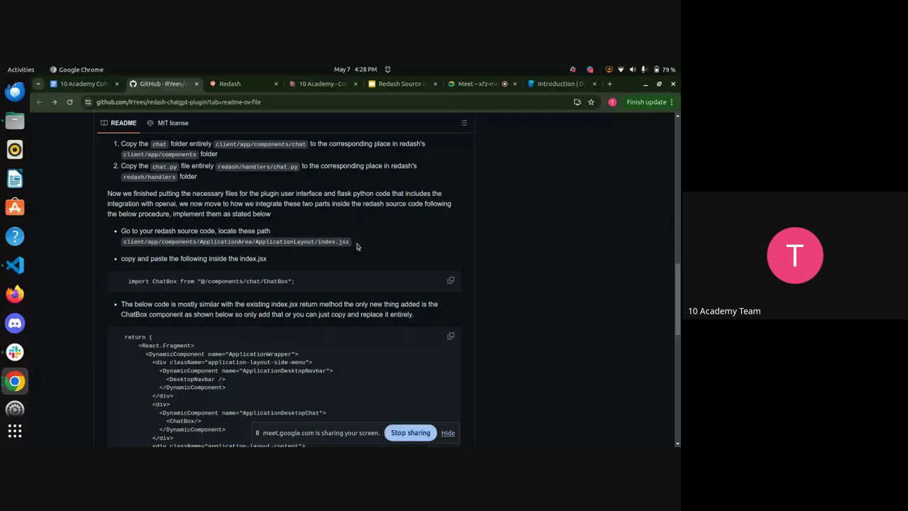
left_click(451, 280)
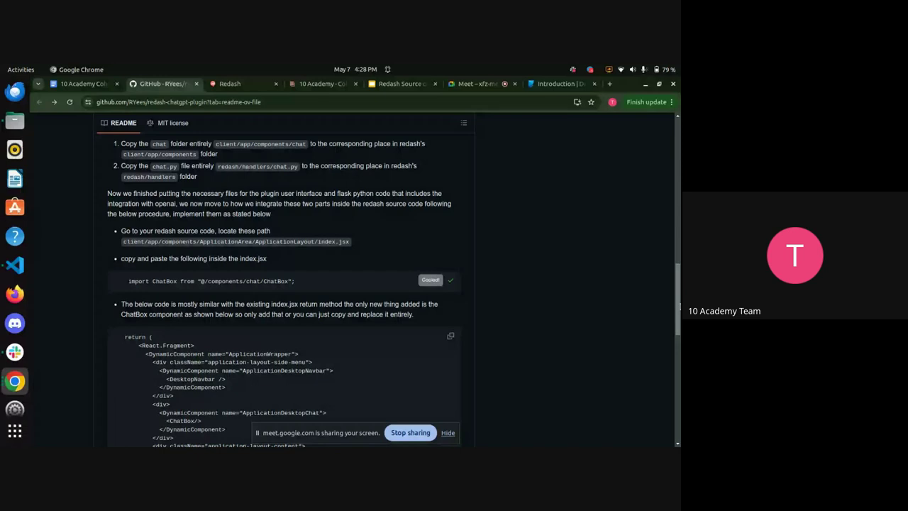
scroll(678, 306, "down", 1)
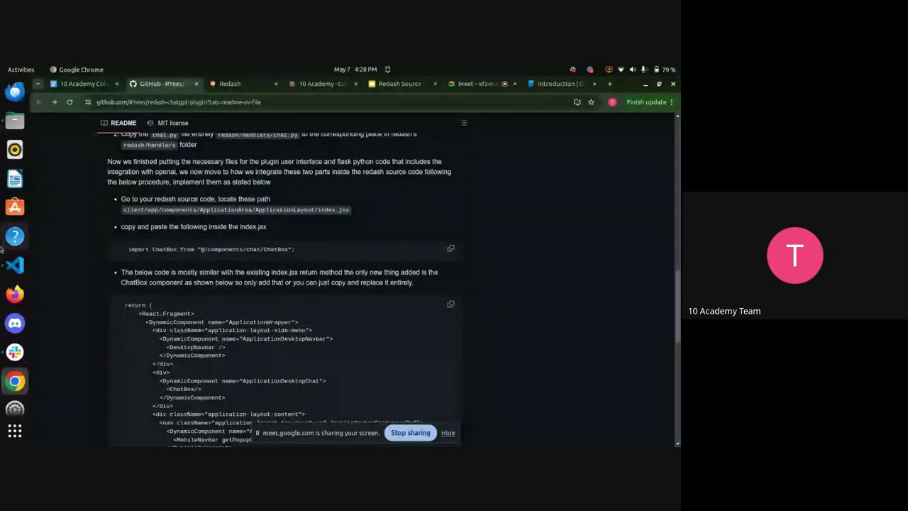
- Switch to VS Code, open client/app/components/ApplicationArea/ApplicationLayout/index.jsx and hide the terminal
left_click(15, 265)
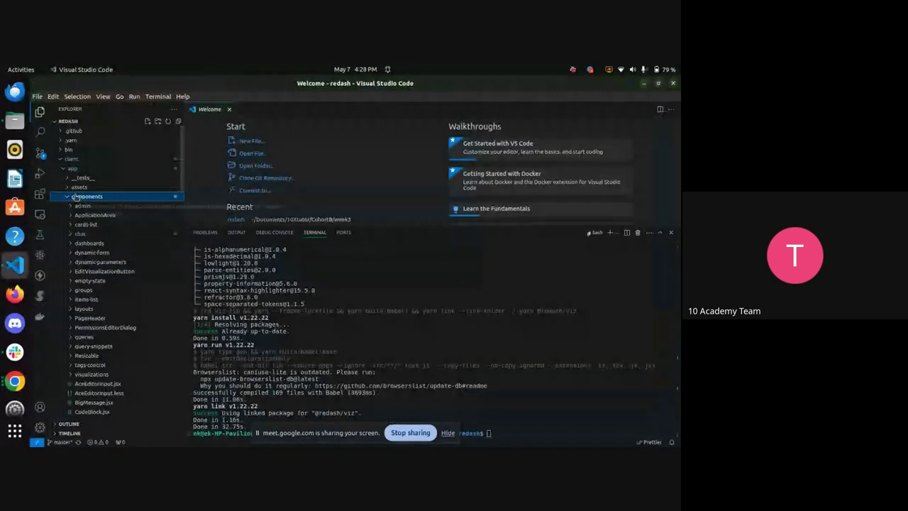
left_click(86, 216)
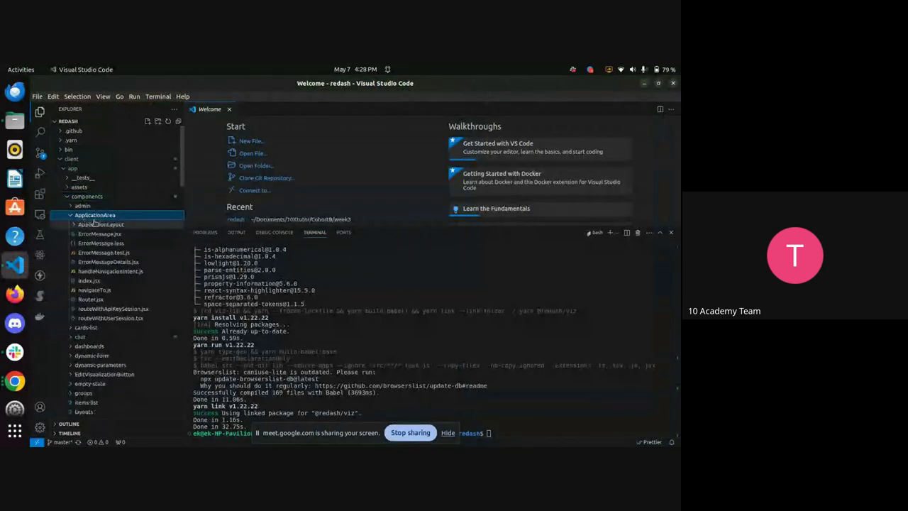
left_click(99, 224)
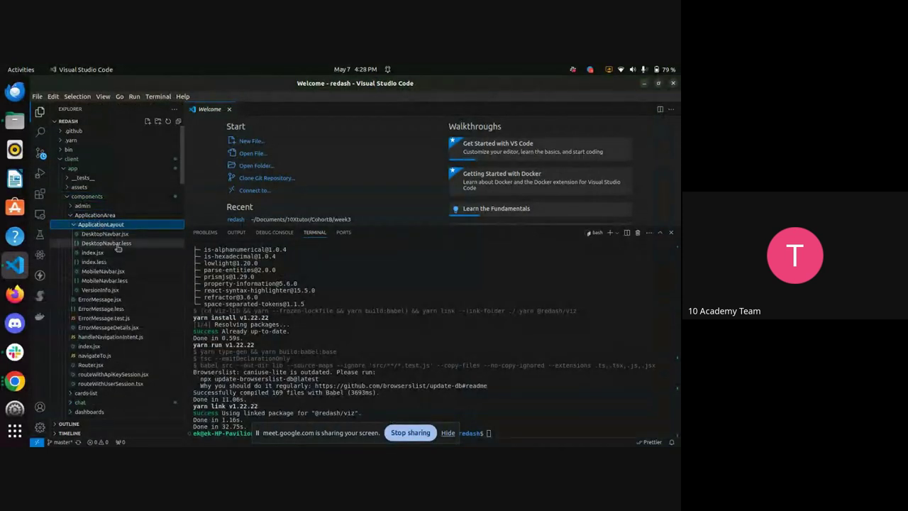
left_click(117, 254)
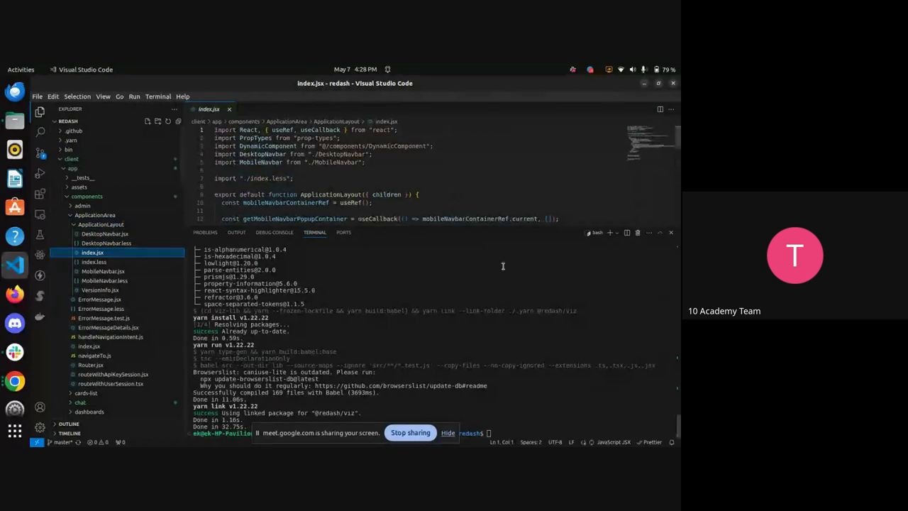
left_click(531, 422)
key("ctrl+j")
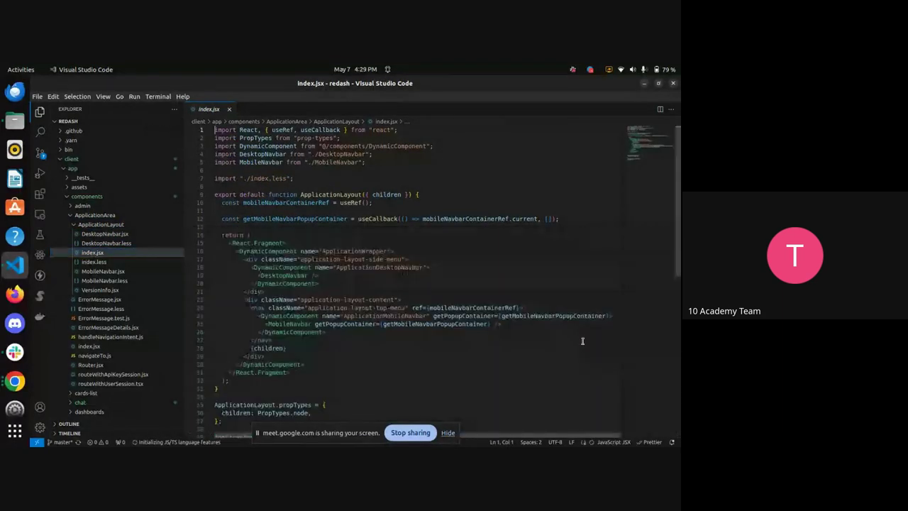
- Paste the ChatBox import line below the MobileNavbar import in index.jsx, followed by an empty line
left_click(222, 170)
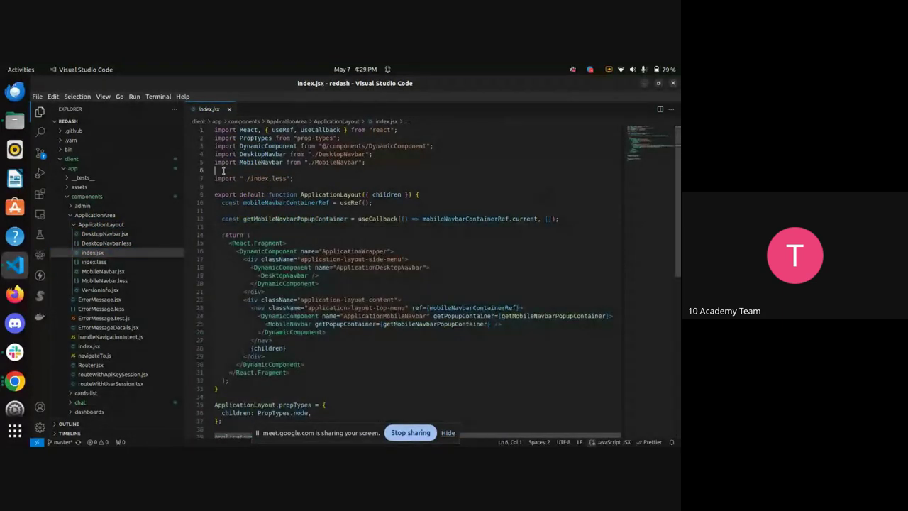
key("ctrl+v")
key("Return")
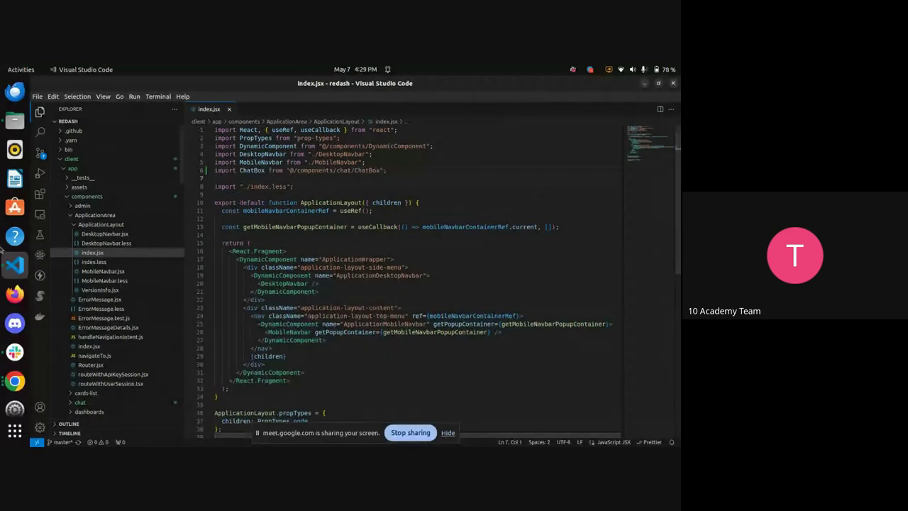
- Copy the full return block containing the ChatBox component from the plugin's README in Chrome and return to VS Code
left_click(14, 381)
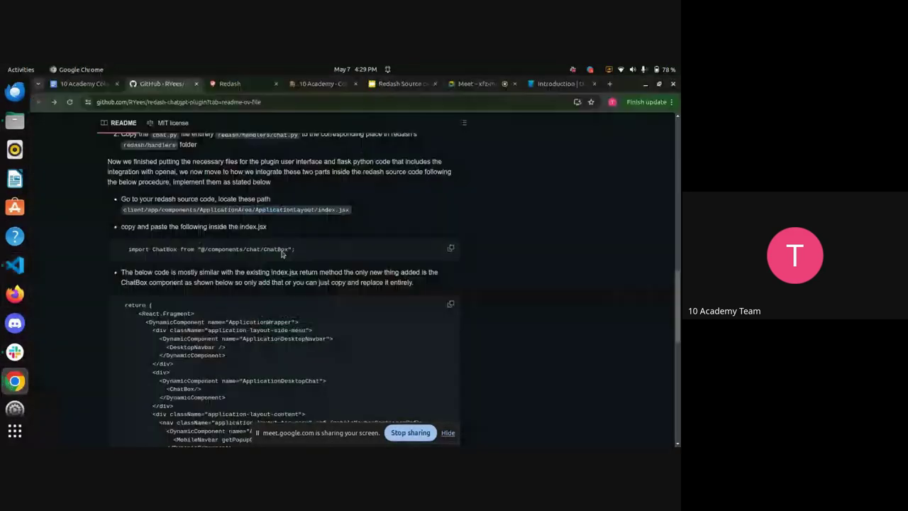
left_click(450, 303)
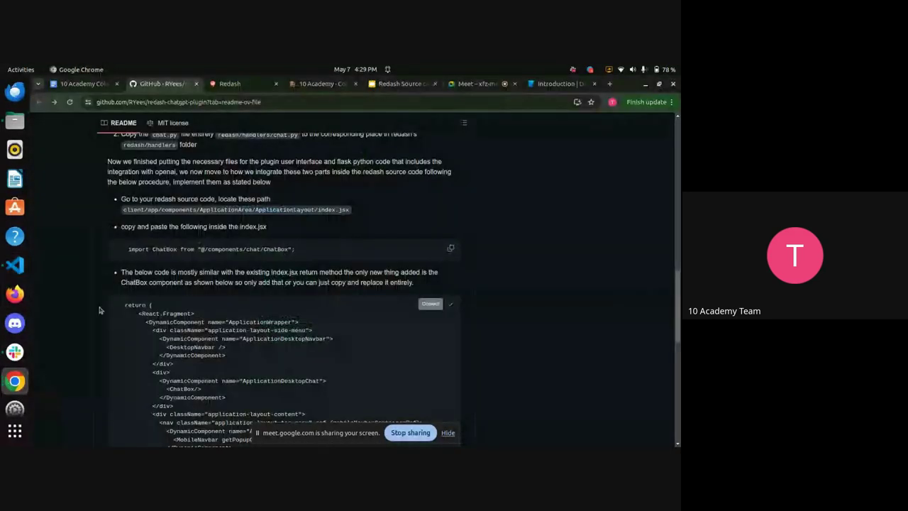
left_click(15, 266)
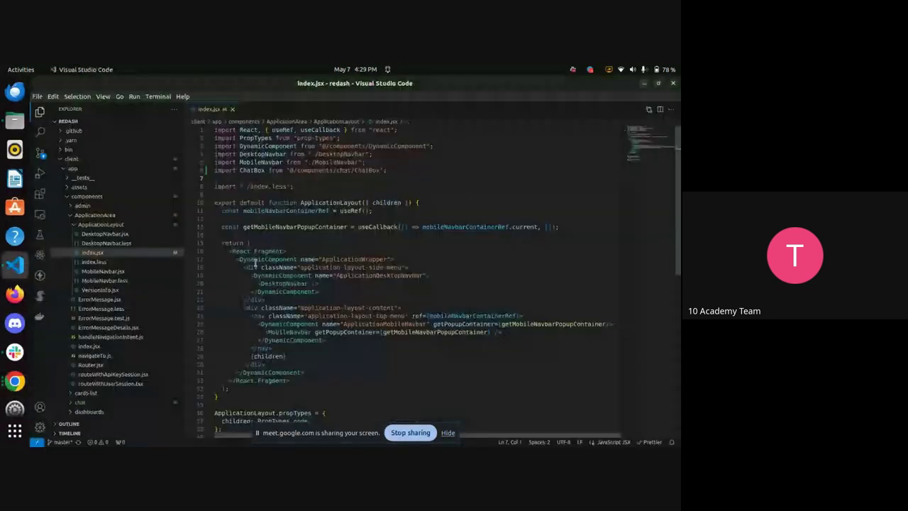
- Insert an empty line after the side-menu div in index.jsx, highlight the ChatBox div in Chrome's README, and return to VS Code
left_click(280, 299)
key("Return")
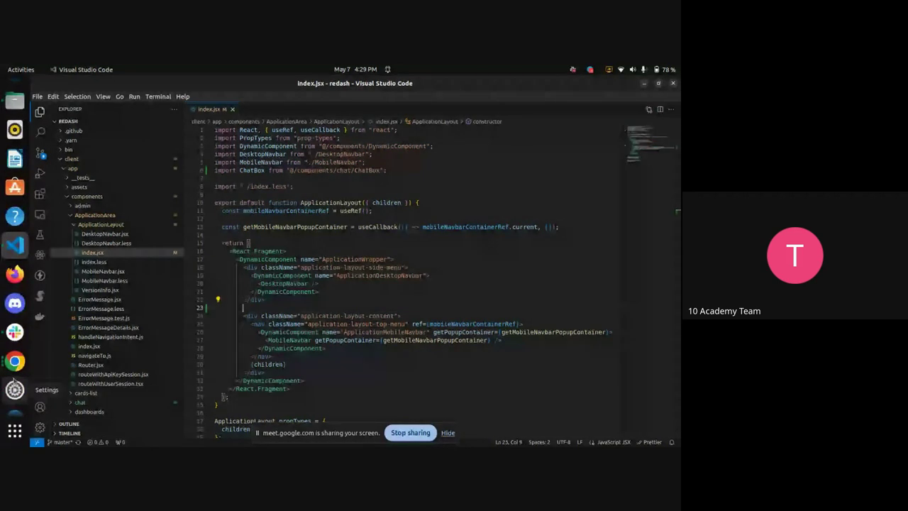
left_click(14, 361)
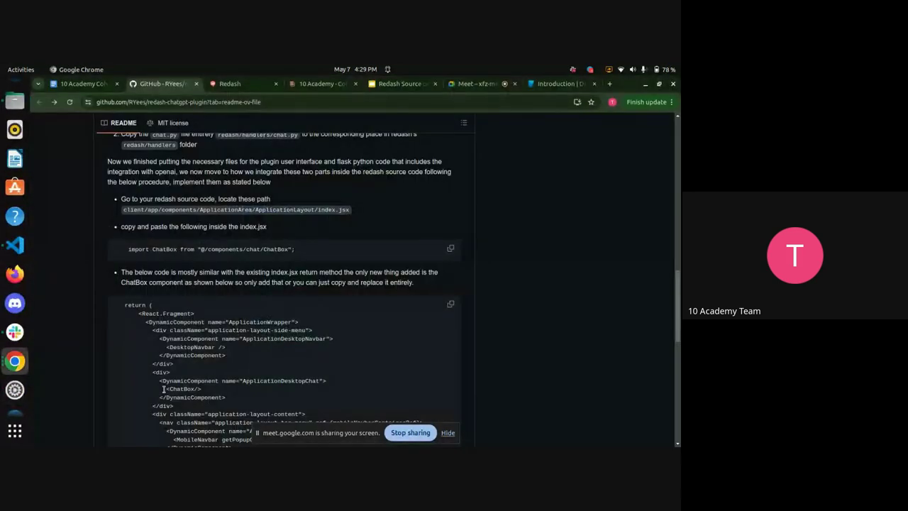
left_click_drag(145, 370, 191, 407)
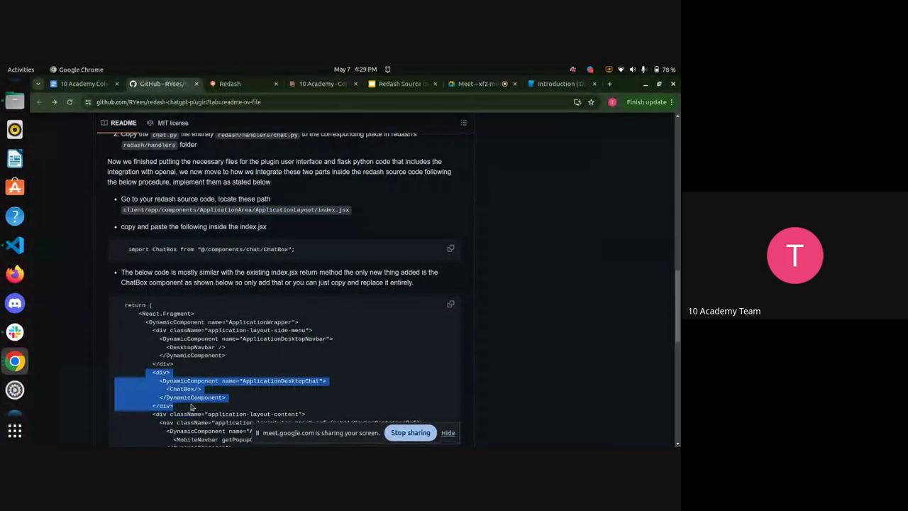
left_click(14, 245)
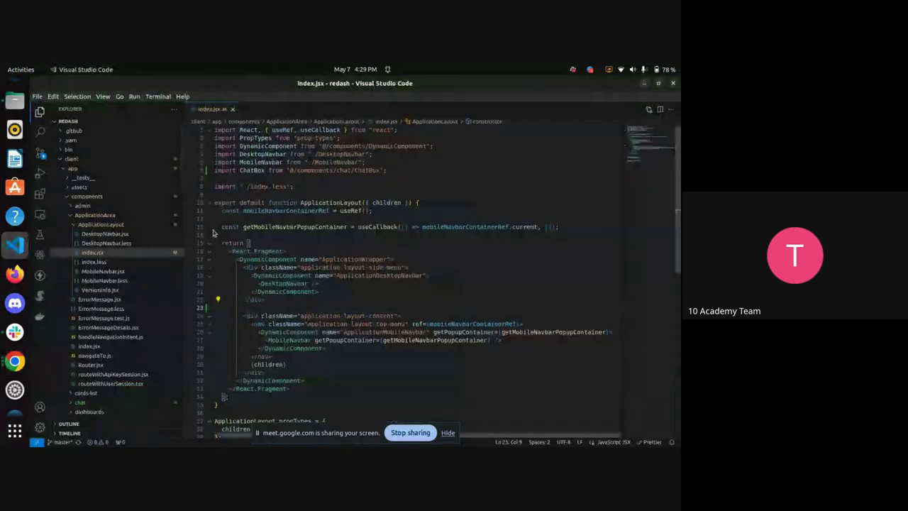
- Collapse the return statement of ApplicationLayout in index.jsx and replace it entirely with the copied README return block
left_click(210, 242)
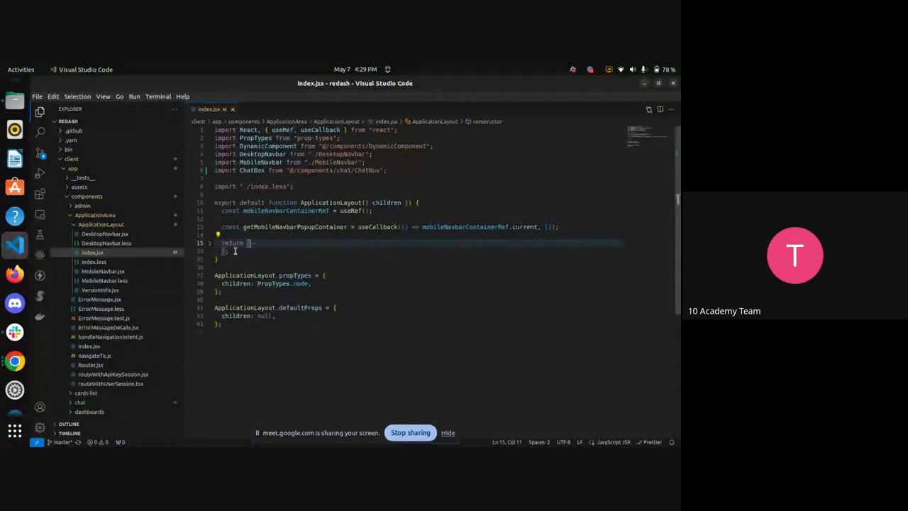
left_click_drag(234, 251, 218, 242)
key("ctrl+v")
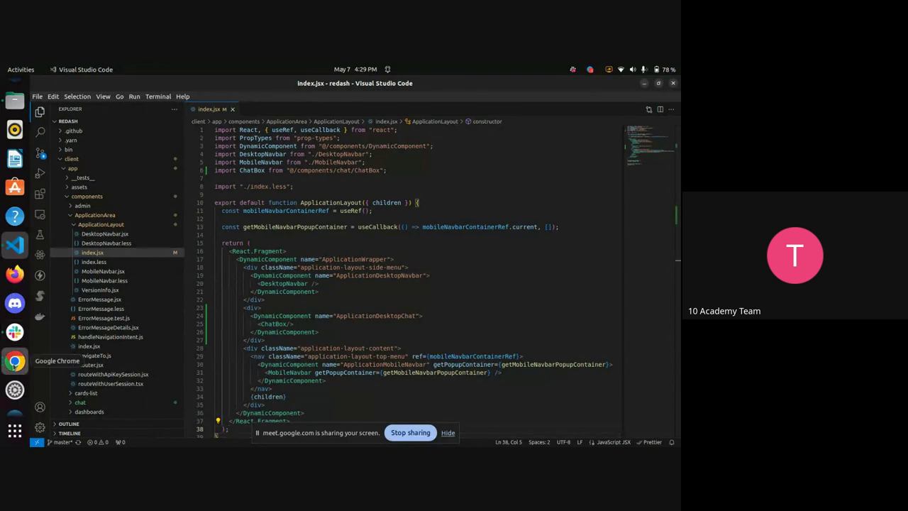
- Switch to the plugin's README in Chrome and copy the chat.js code given for client/app/services
left_click(14, 361)
scroll(665, 280, "down", 10)
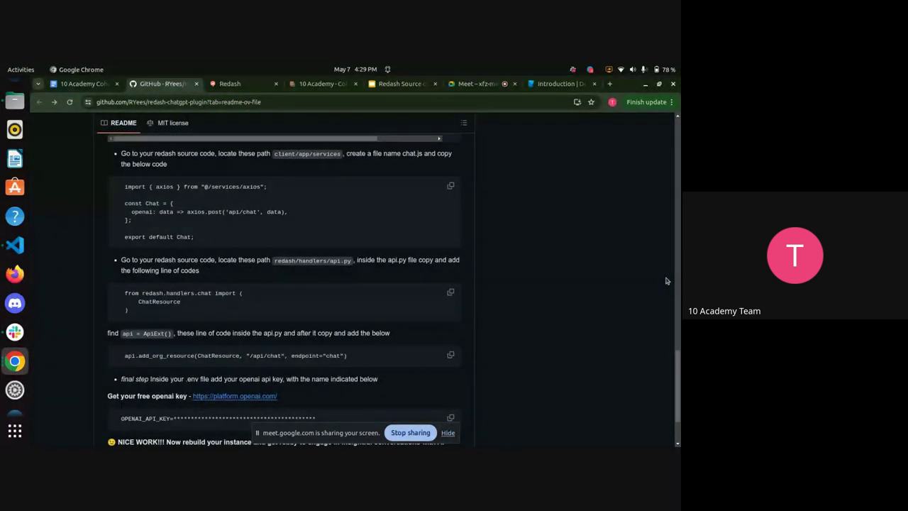
scroll(666, 281, "up", 1)
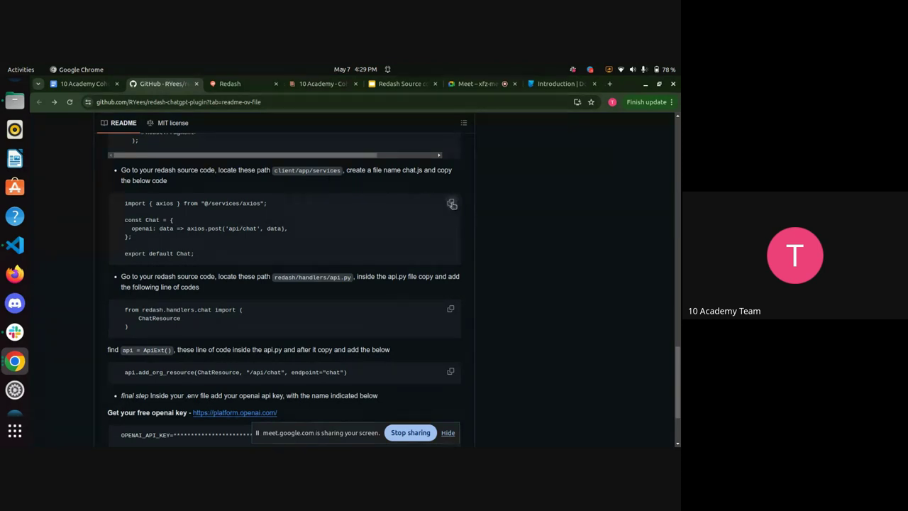
left_click(451, 204)
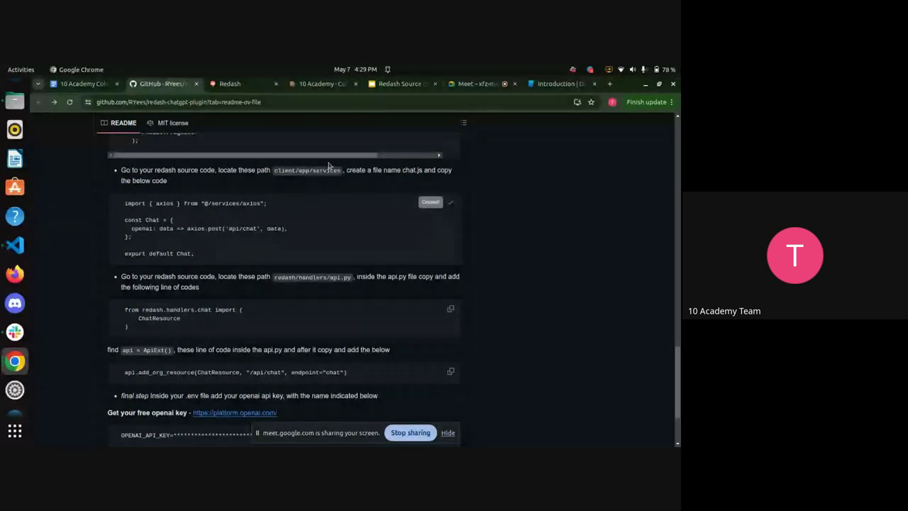